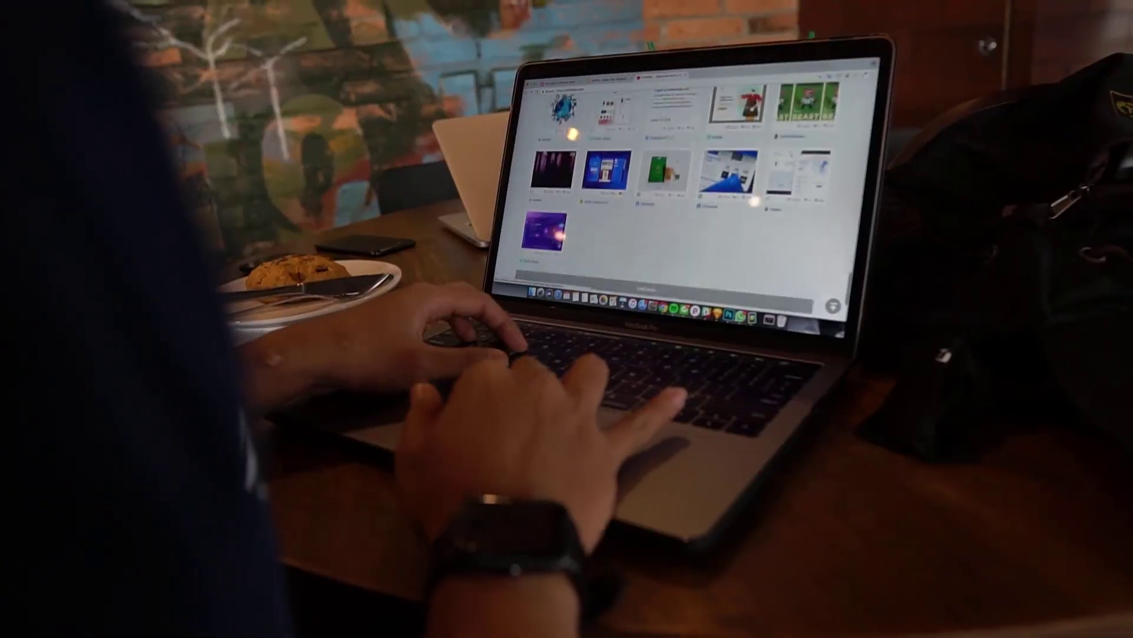
- Close the open shot previews and bring up the creator's YouTube channel home page
{"action": "left_click", "coordinate": [653, 191]}
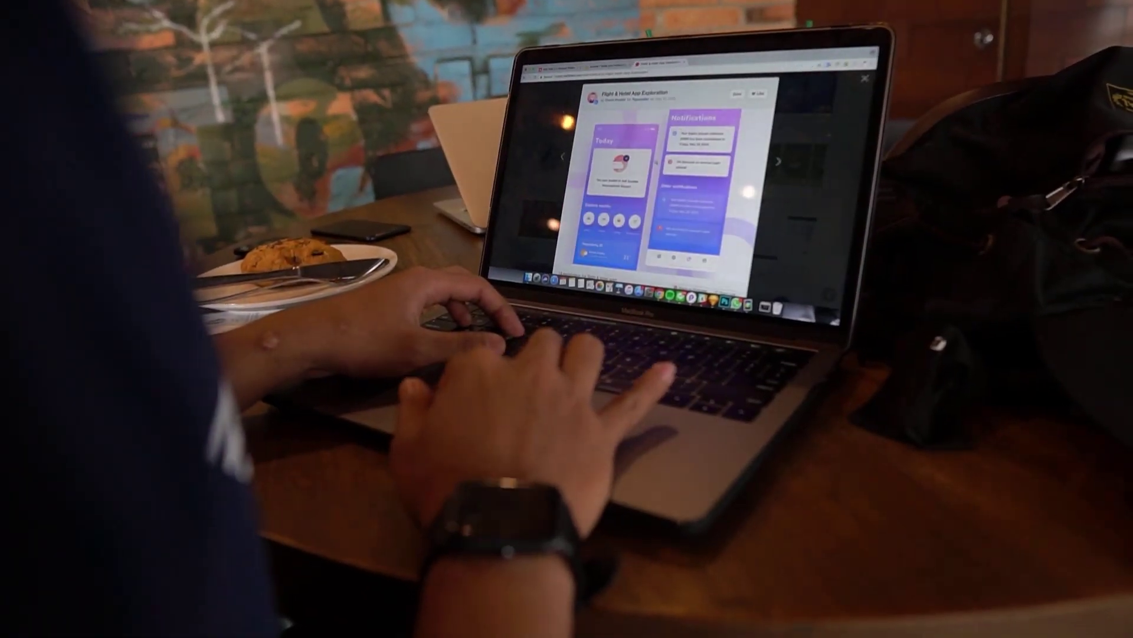
{"action": "key", "text": "Escape"}
{"action": "scroll", "coordinate": [679, 177], "scroll_direction": "down", "scroll_amount": 5}
{"action": "left_click", "coordinate": [591, 177]}
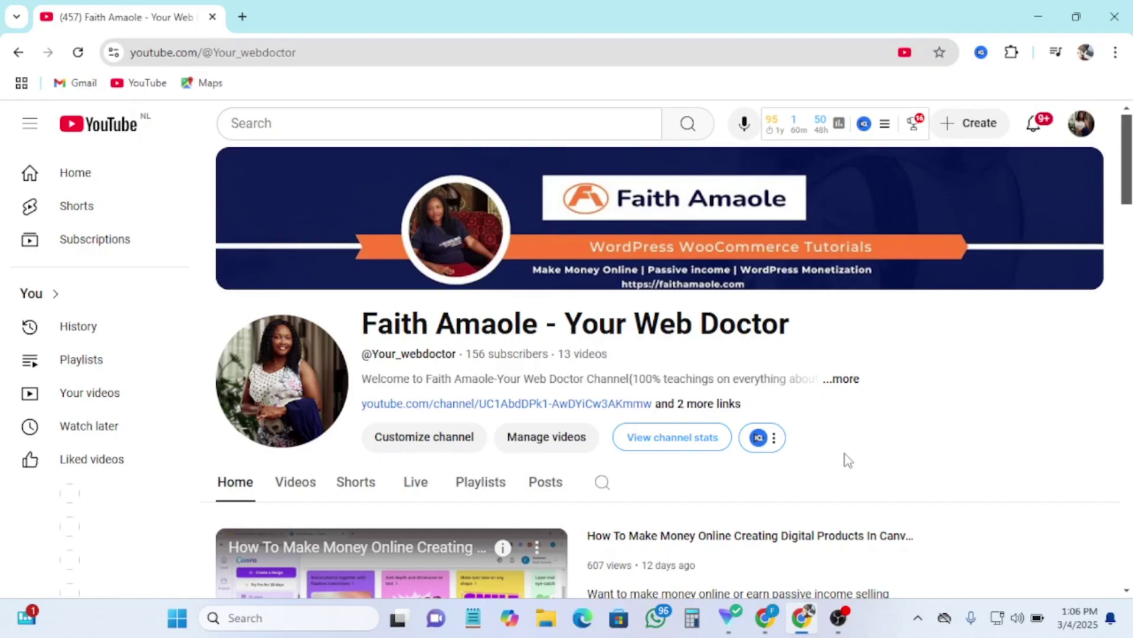
- Switch to the other Chrome window showing the Canva home page and its recent designs
{"action": "left_click", "coordinate": [765, 617]}
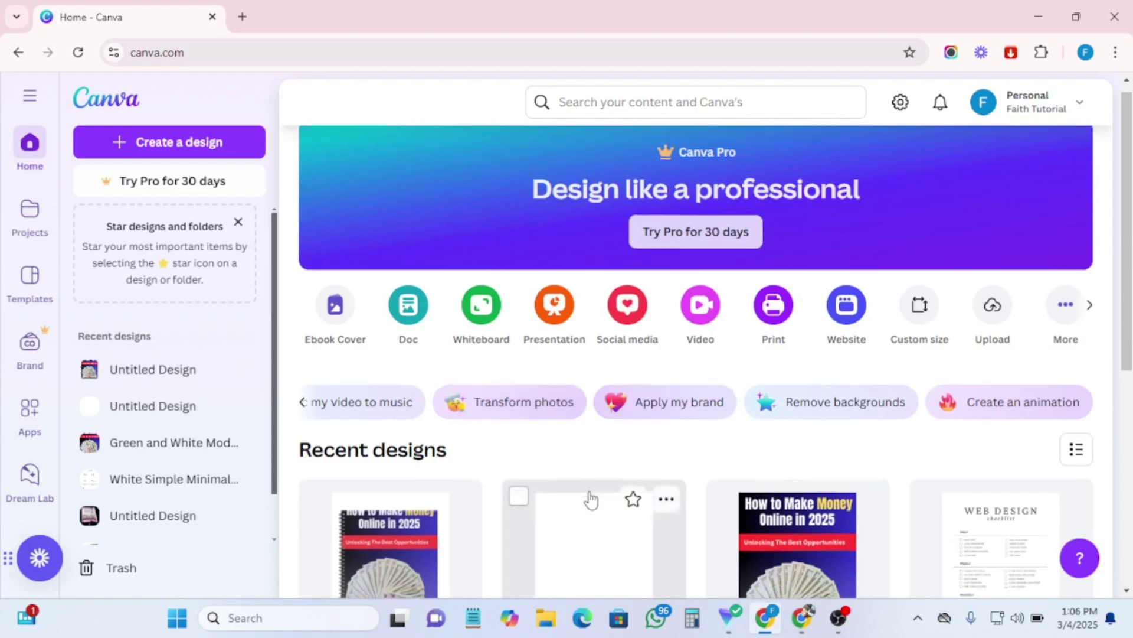
- Start a new blank Ebook Cover design from the home page design-type row
{"action": "scroll", "coordinate": [590, 498], "scroll_direction": "down", "scroll_amount": 4}
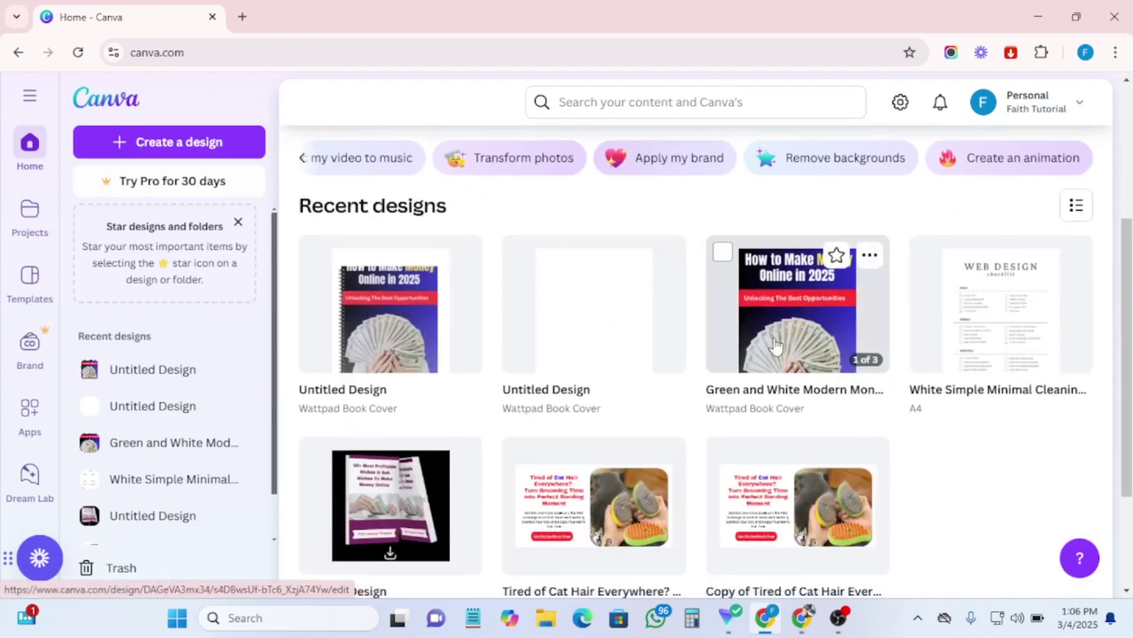
{"action": "scroll", "coordinate": [748, 357], "scroll_direction": "up", "scroll_amount": 4}
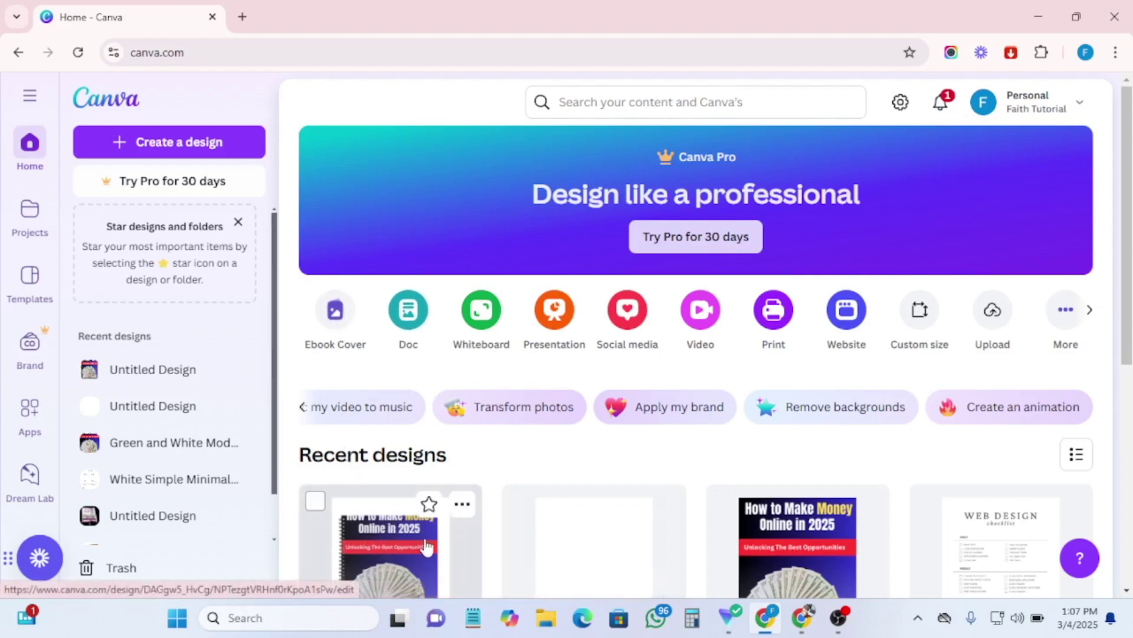
{"action": "left_click", "coordinate": [332, 348]}
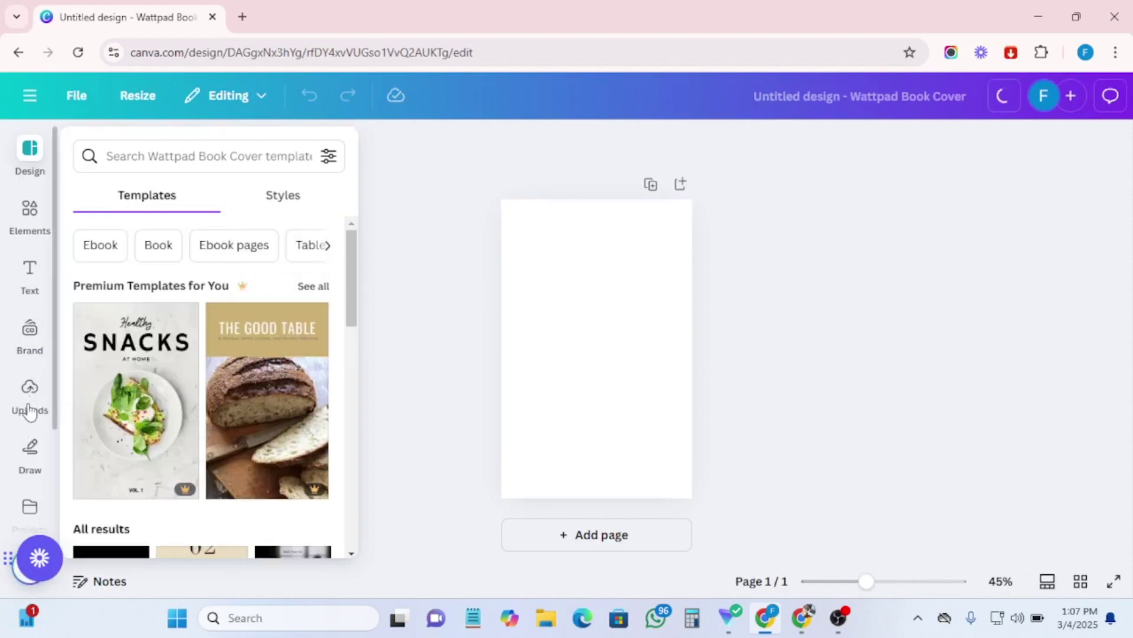
- Upload the 'How to Make Money Online in 2025' cover image from Downloads
{"action": "left_click", "coordinate": [28, 407]}
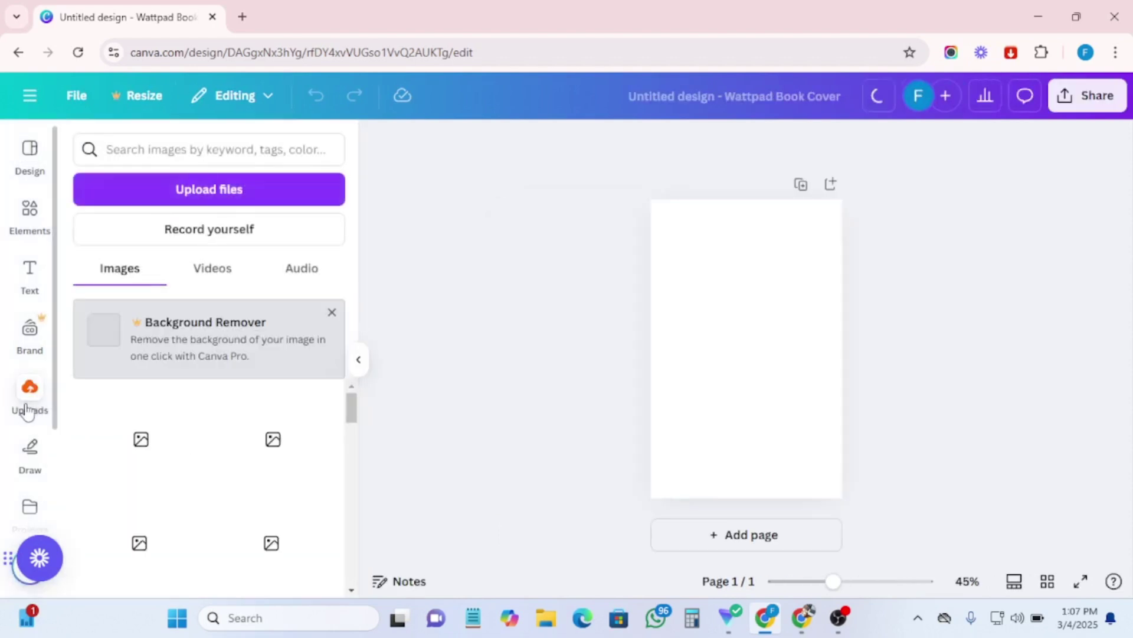
{"action": "left_click", "coordinate": [193, 189]}
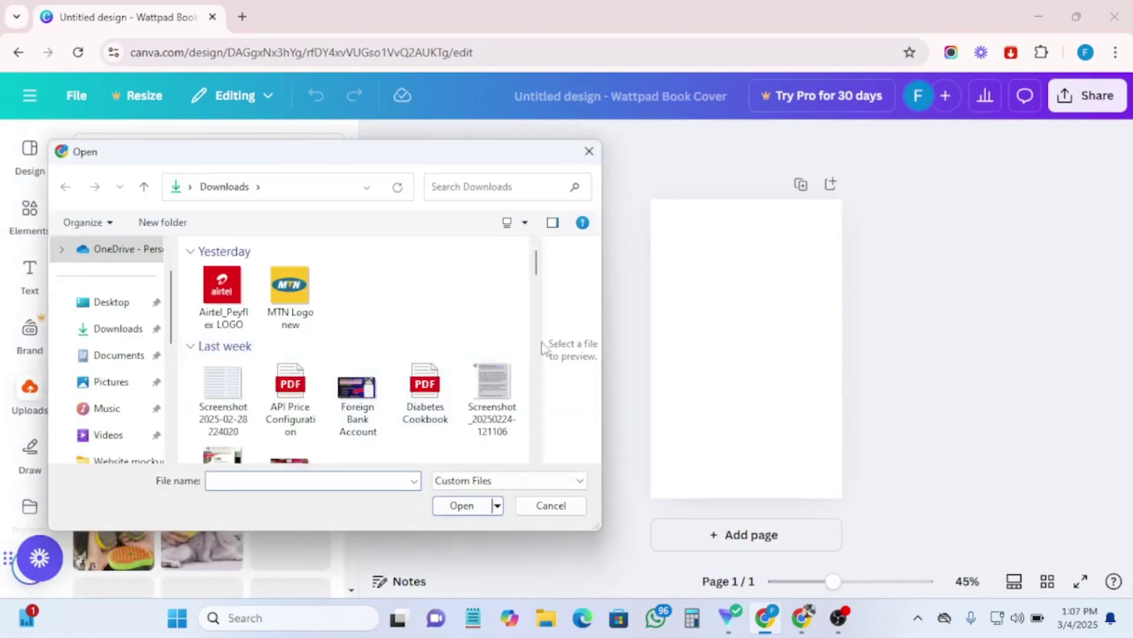
{"action": "left_click_drag", "start_coordinate": [539, 268], "coordinate": [540, 319]}
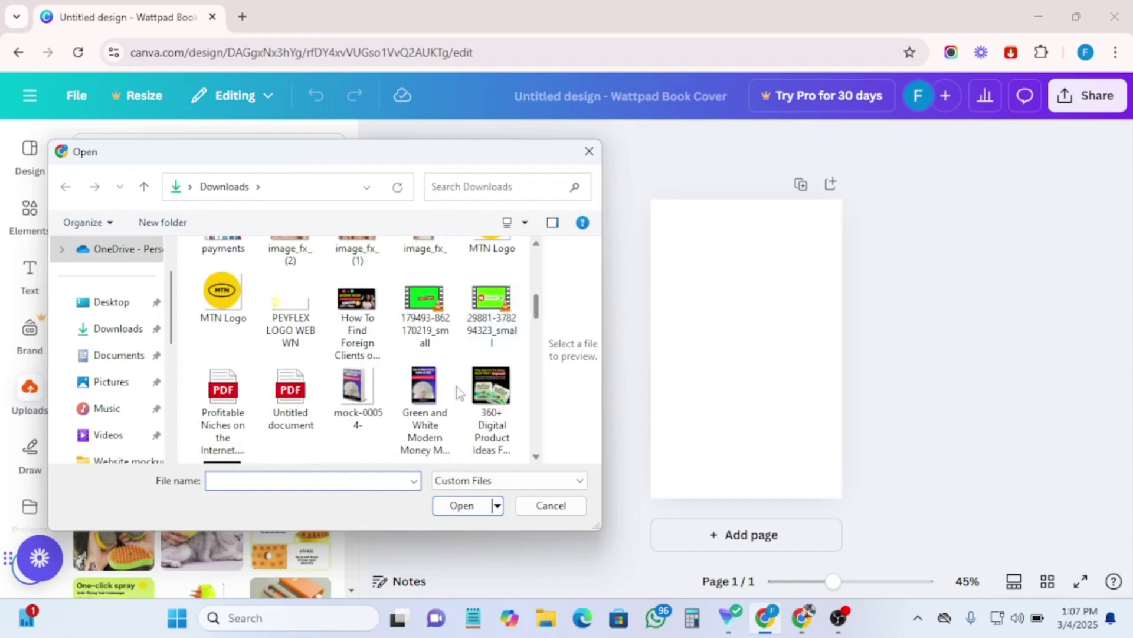
{"action": "left_click", "coordinate": [424, 392]}
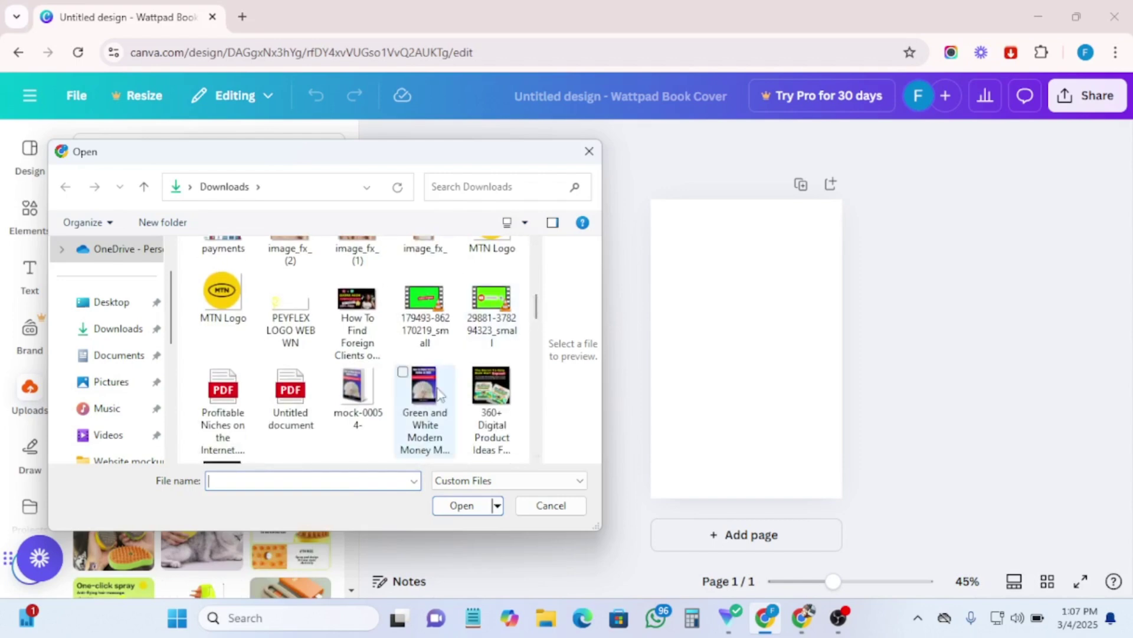
{"action": "left_click", "coordinate": [461, 506]}
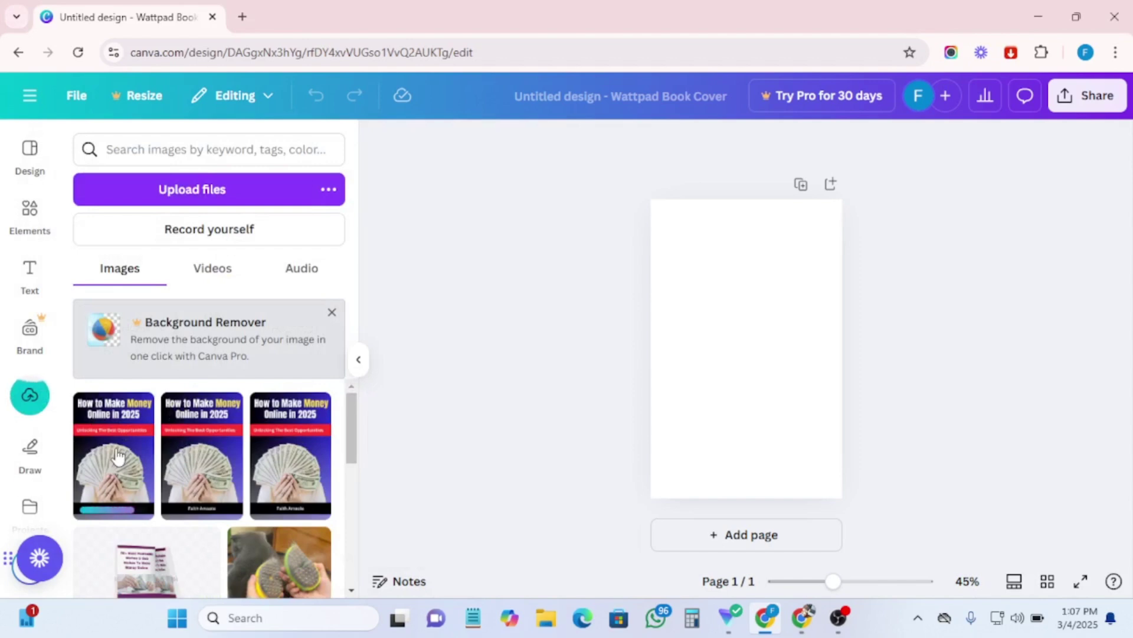
- Place the uploaded cover on the blank page, enlarge it and centre it
{"action": "left_click_drag", "start_coordinate": [118, 455], "coordinate": [736, 346]}
{"action": "left_click_drag", "start_coordinate": [743, 304], "coordinate": [742, 304]}
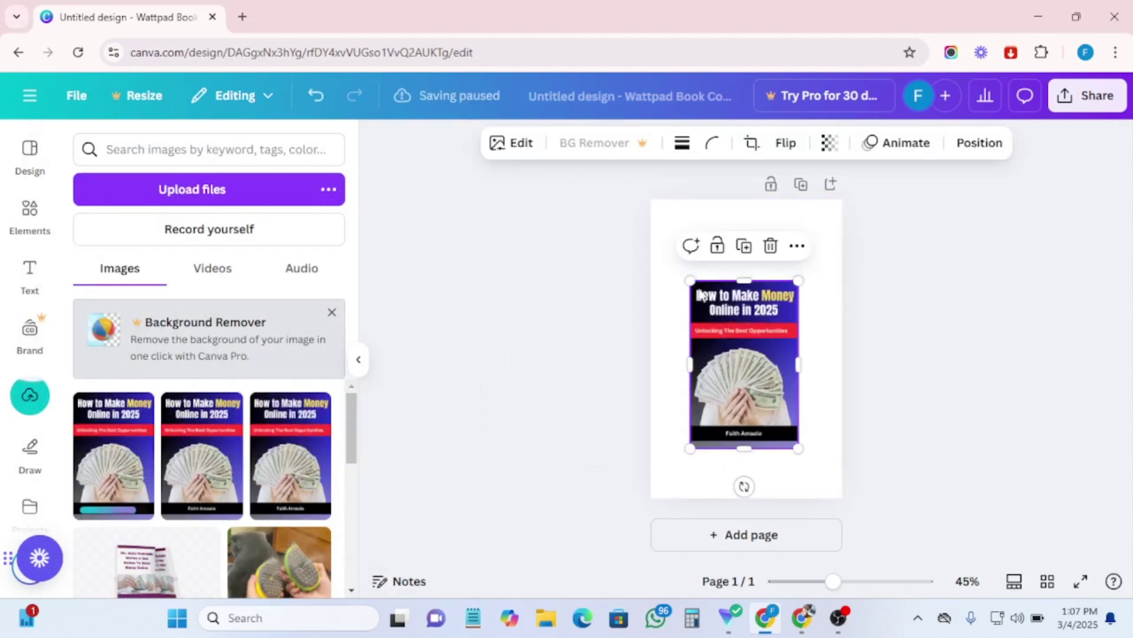
{"action": "left_click_drag", "start_coordinate": [688, 279], "coordinate": [655, 226]}
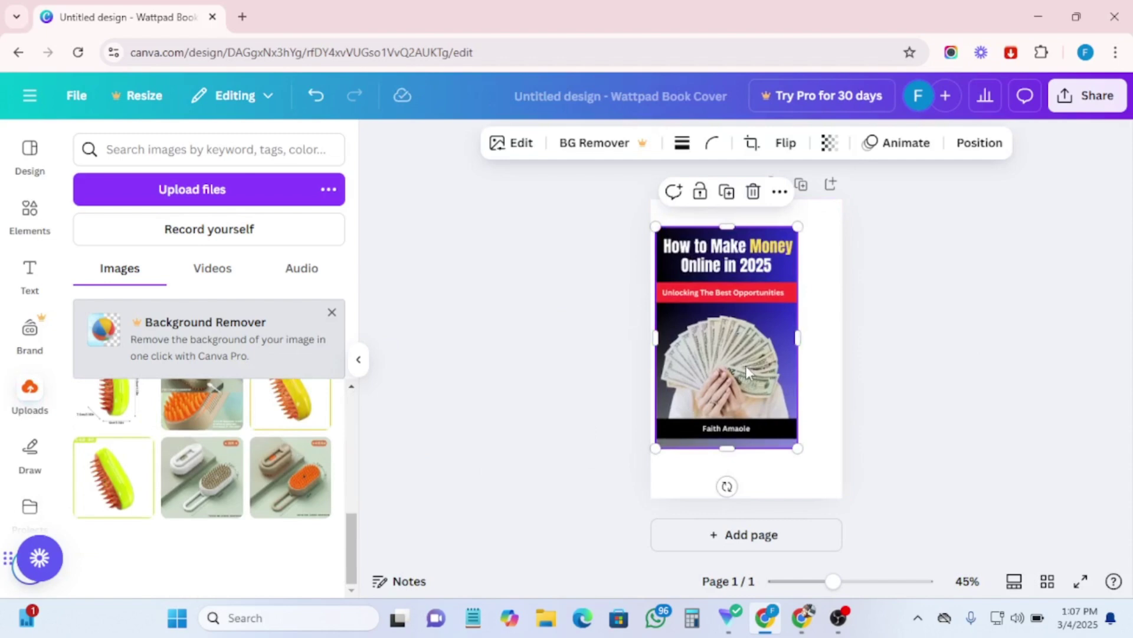
{"action": "left_click_drag", "start_coordinate": [746, 366], "coordinate": [758, 369]}
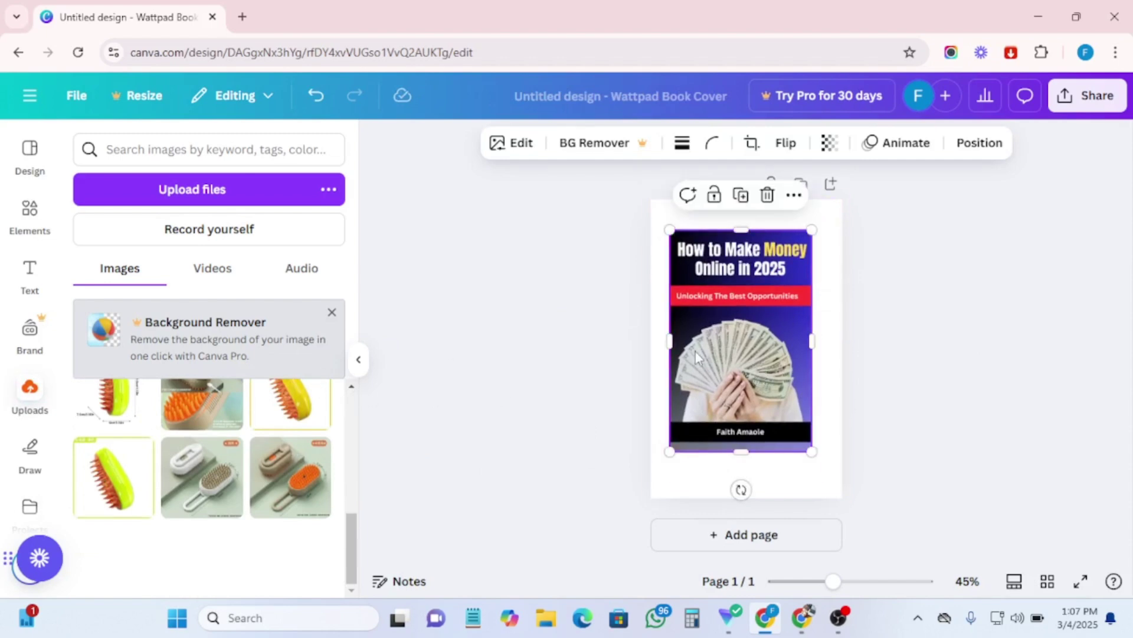
{"action": "scroll", "coordinate": [35, 431], "scroll_direction": "down", "scroll_amount": 2}
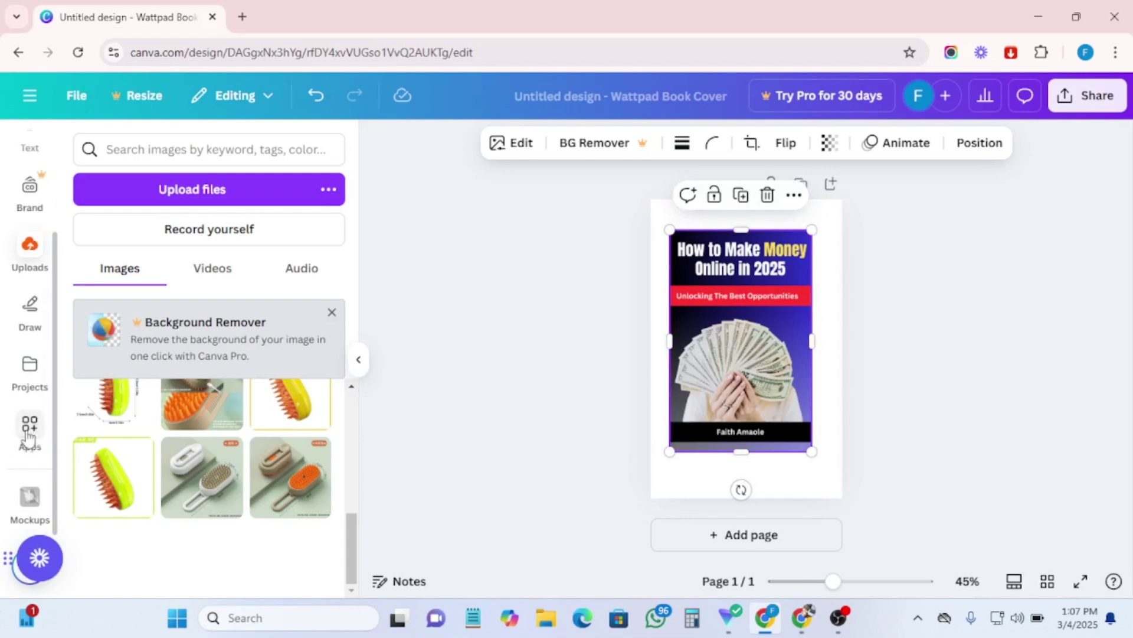
- Open the Mockups app from the Apps panel
{"action": "left_click", "coordinate": [29, 433]}
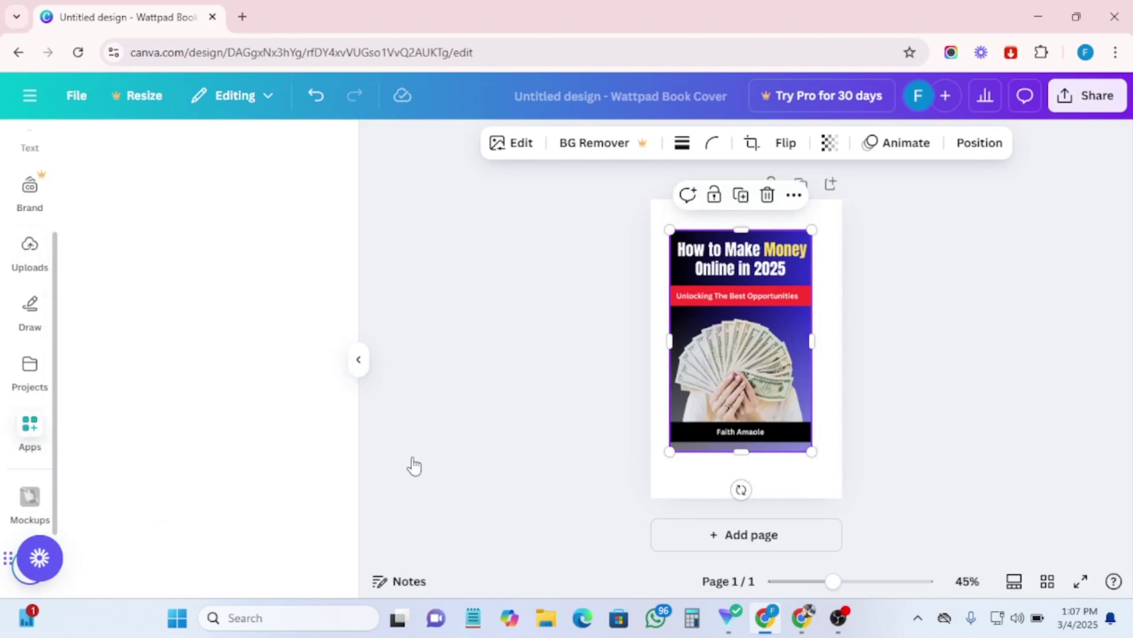
{"action": "scroll", "coordinate": [295, 459], "scroll_direction": "down", "scroll_amount": 5}
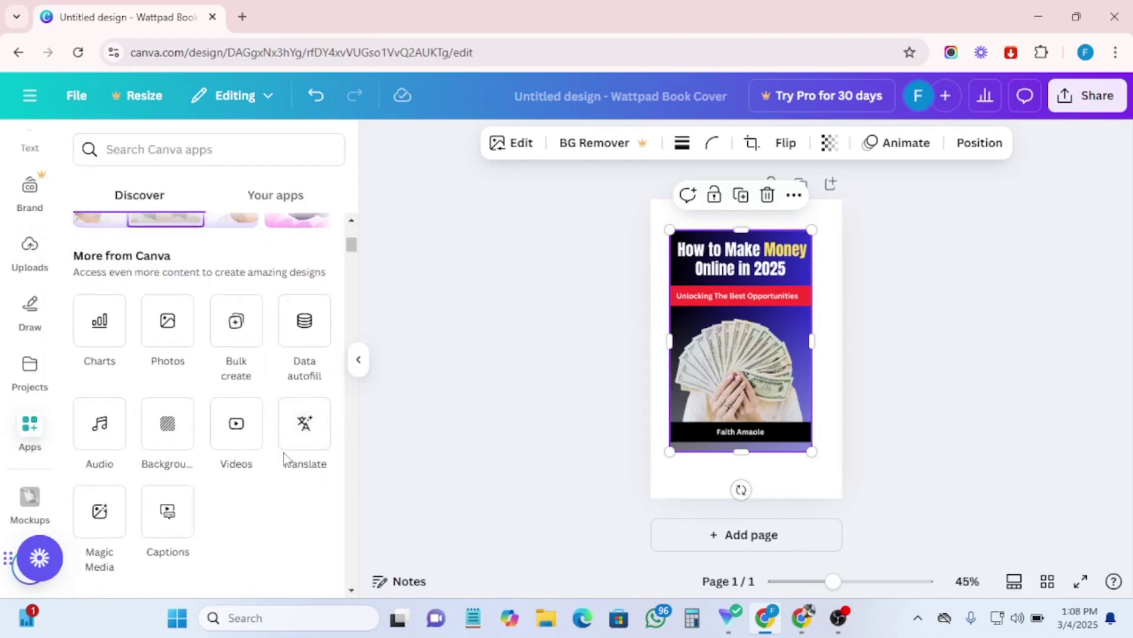
{"action": "scroll", "coordinate": [285, 457], "scroll_direction": "down", "scroll_amount": 1}
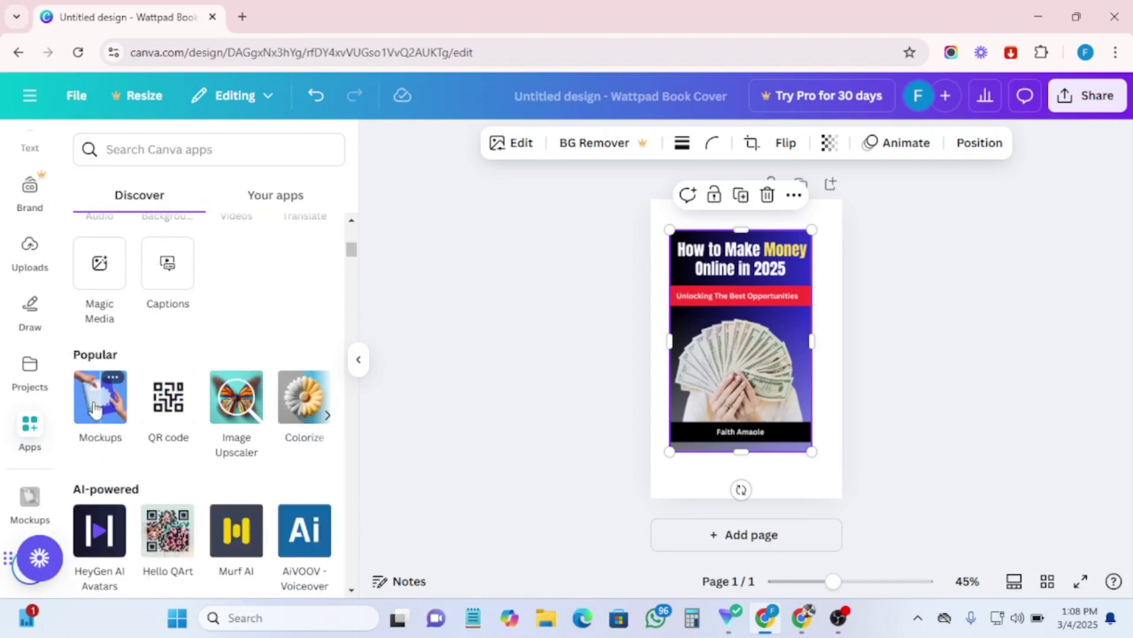
{"action": "left_click", "coordinate": [95, 407]}
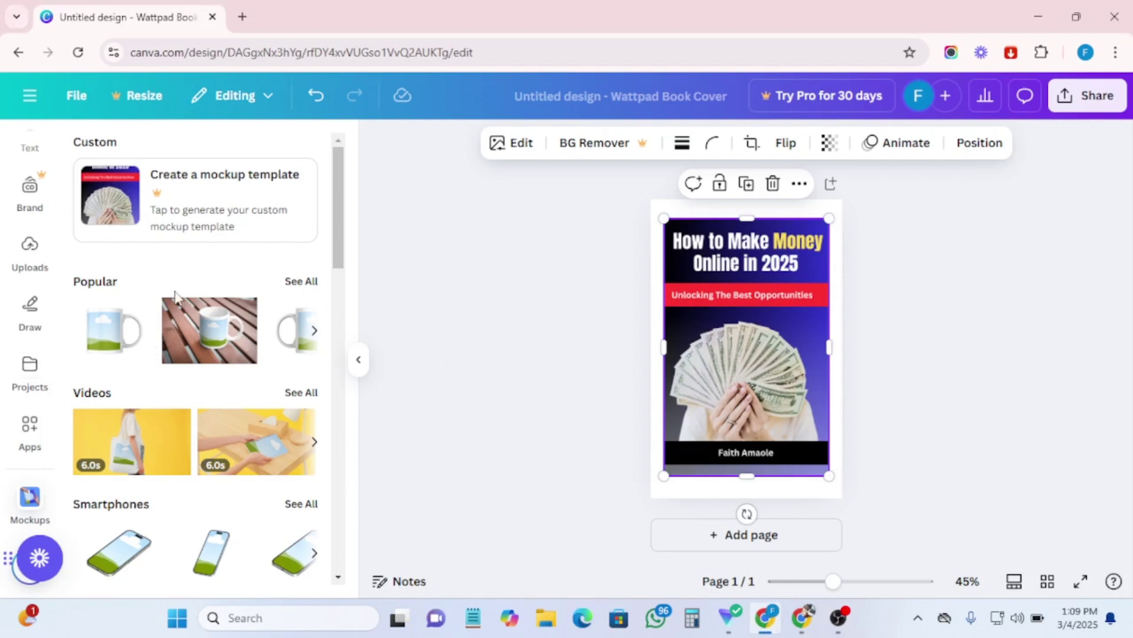
- Show all Print mockups and scroll down to the book mockup templates
{"action": "scroll", "coordinate": [176, 295], "scroll_direction": "down", "scroll_amount": 3}
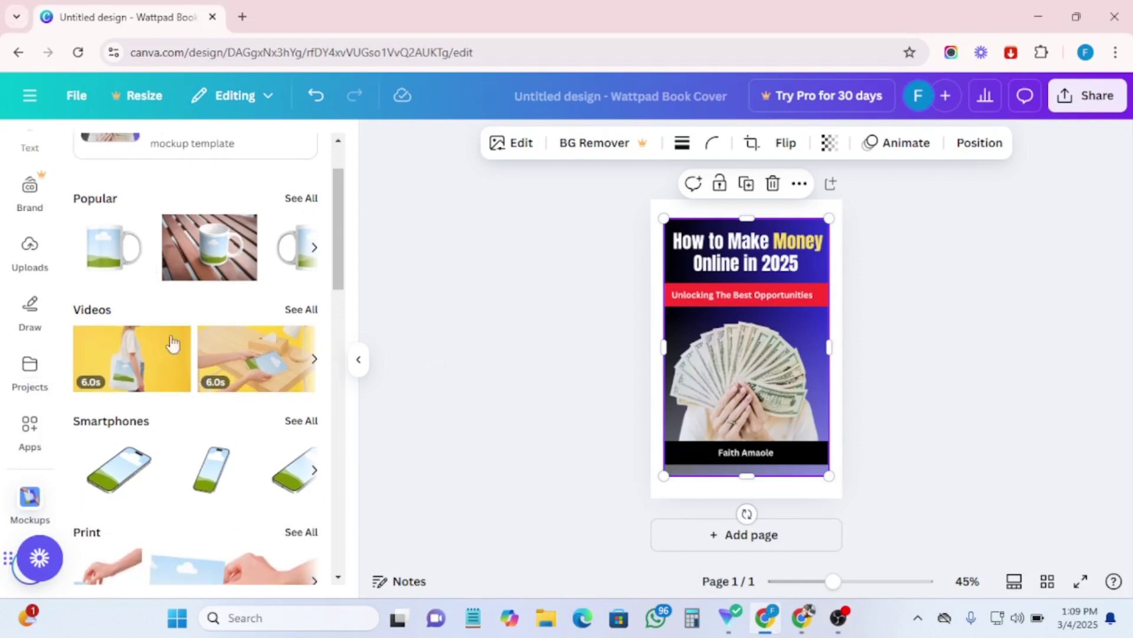
{"action": "scroll", "coordinate": [200, 478], "scroll_direction": "down", "scroll_amount": 5}
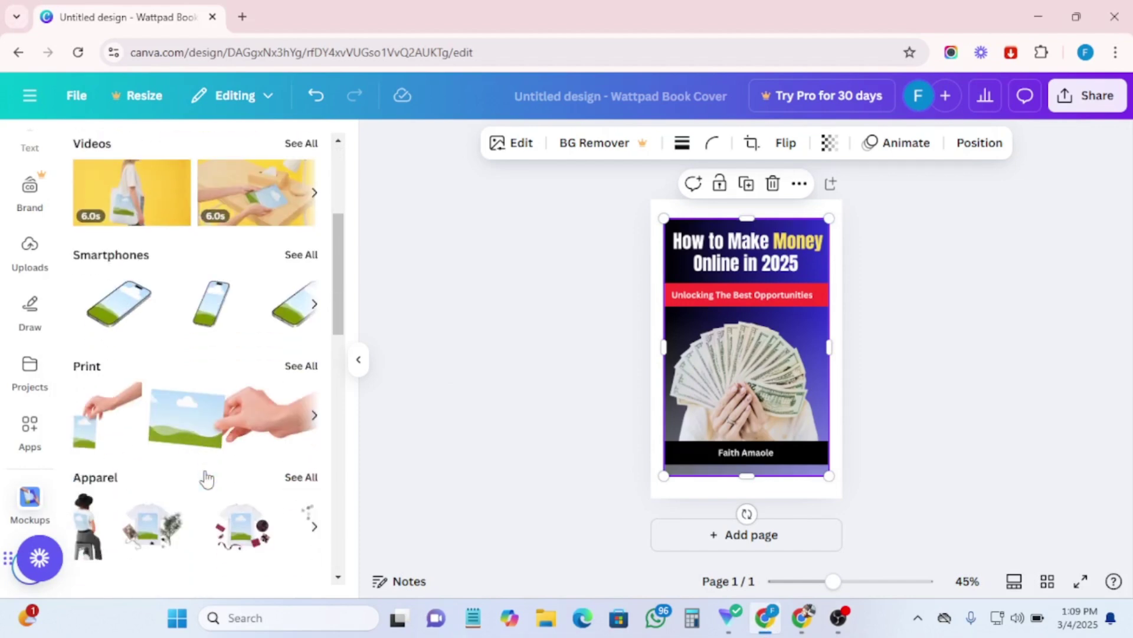
{"action": "scroll", "coordinate": [212, 428], "scroll_direction": "up", "scroll_amount": 3}
{"action": "left_click", "coordinate": [301, 366]}
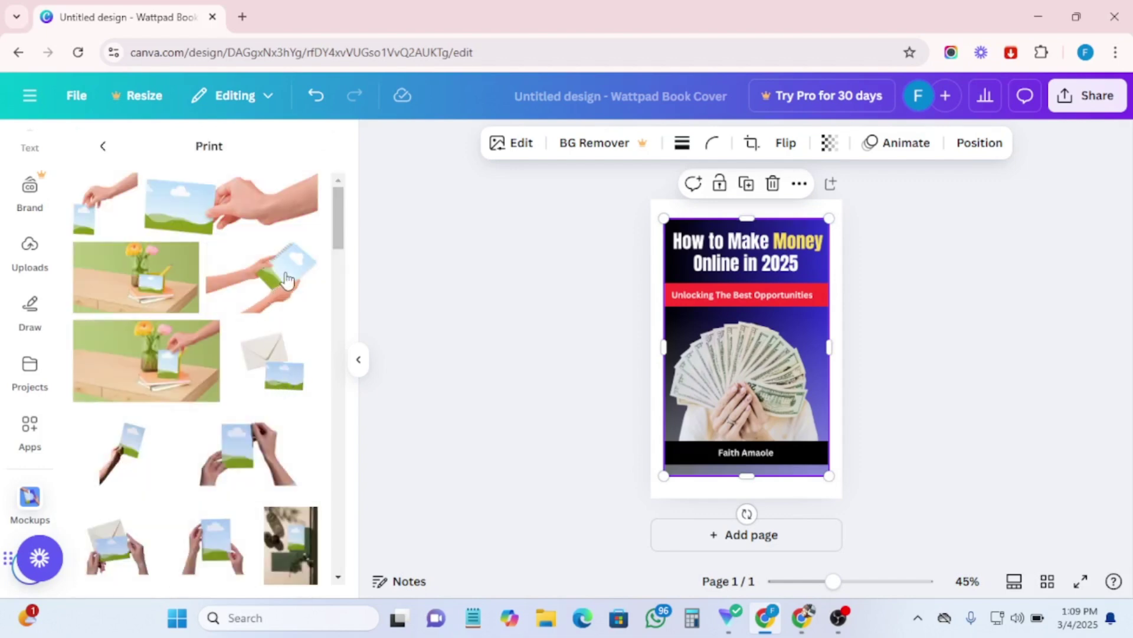
{"action": "scroll", "coordinate": [284, 284], "scroll_direction": "down", "scroll_amount": 15}
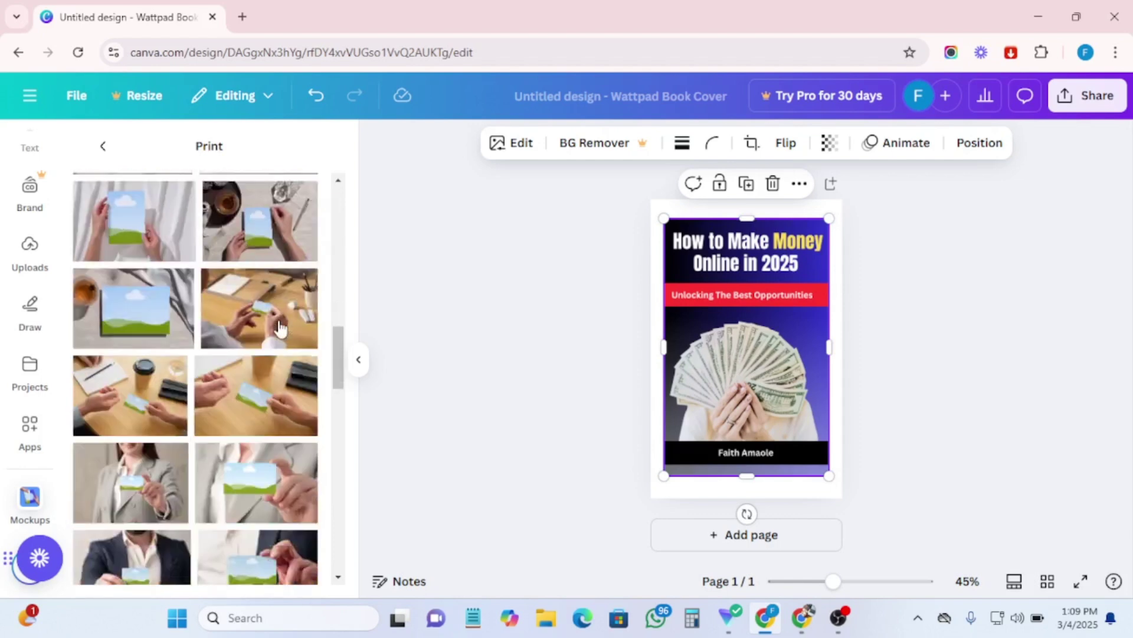
{"action": "scroll", "coordinate": [281, 330], "scroll_direction": "down", "scroll_amount": 10}
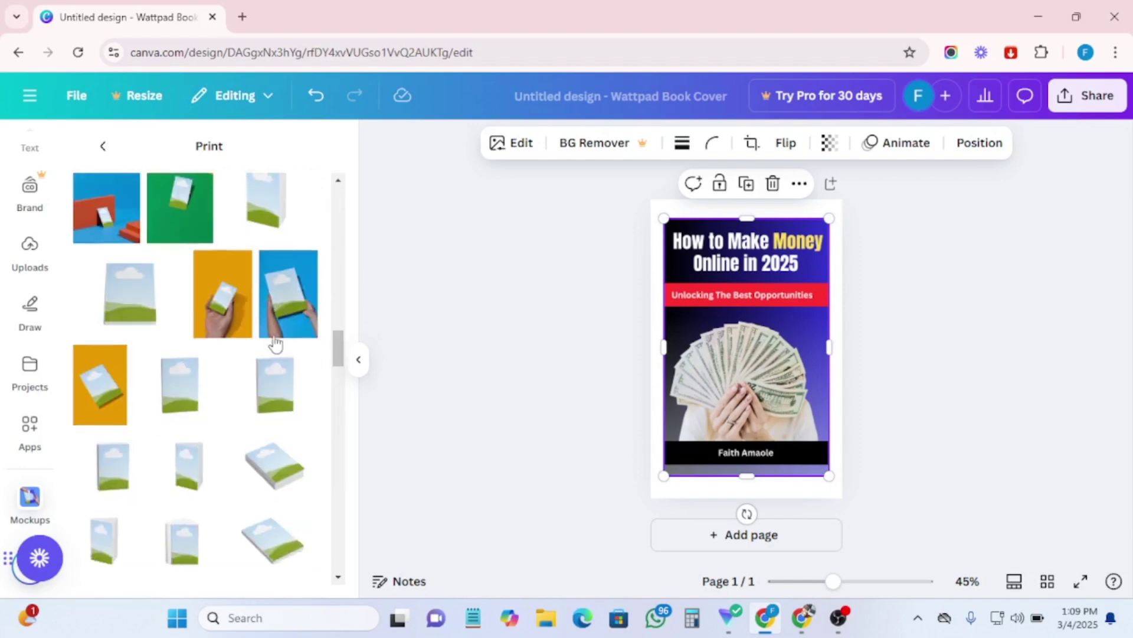
{"action": "scroll", "coordinate": [203, 463], "scroll_direction": "down", "scroll_amount": 5}
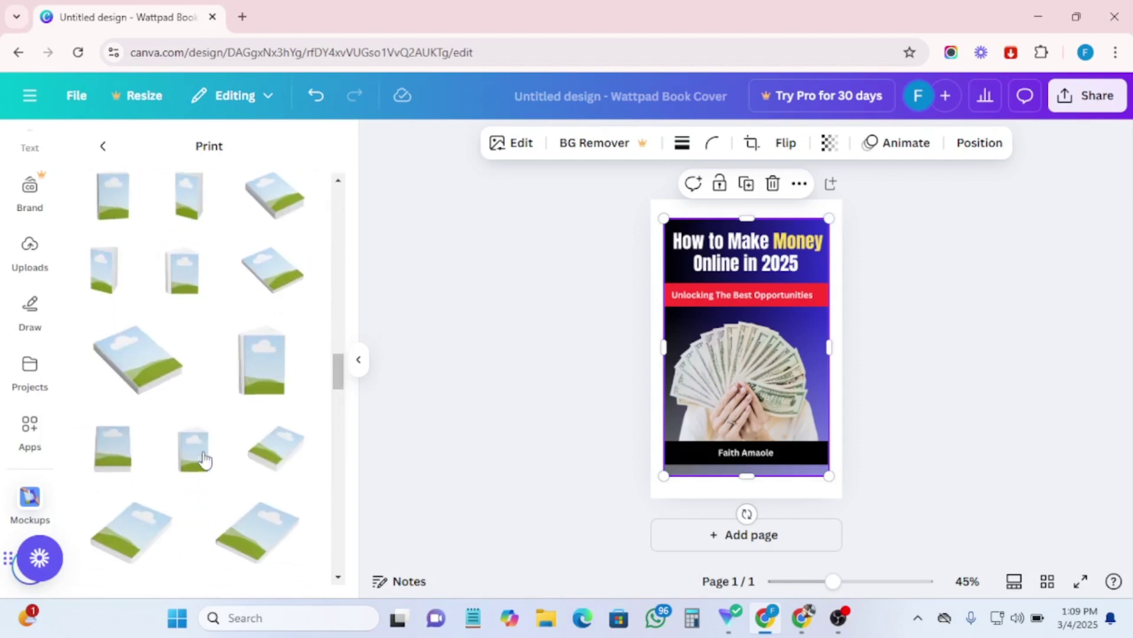
{"action": "scroll", "coordinate": [198, 488], "scroll_direction": "down", "scroll_amount": 3}
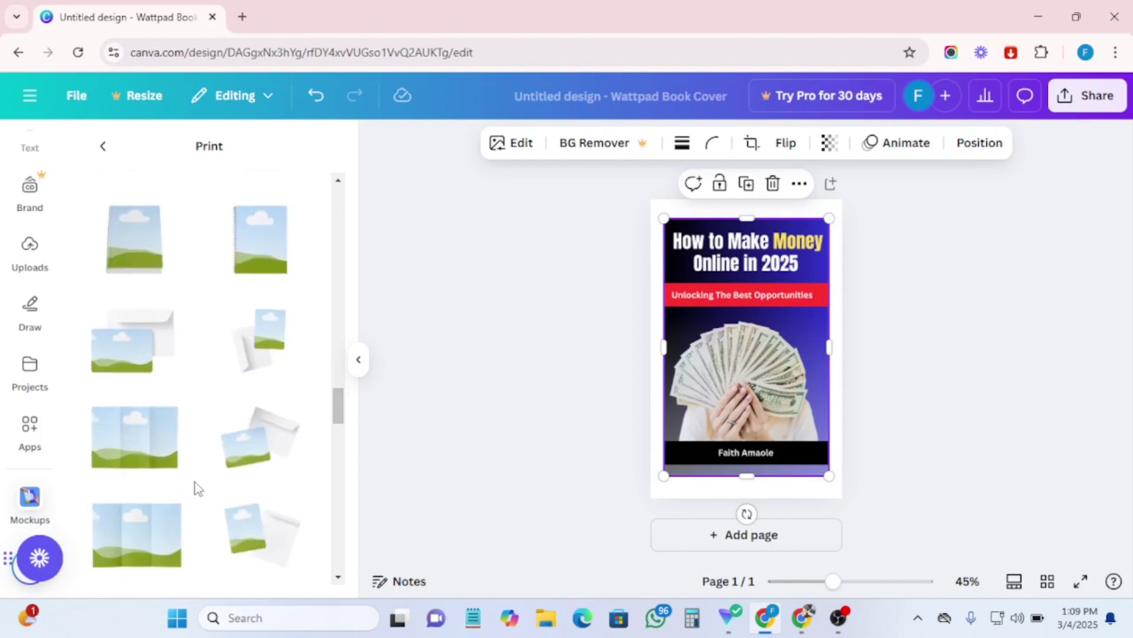
{"action": "scroll", "coordinate": [197, 489], "scroll_direction": "down", "scroll_amount": 6}
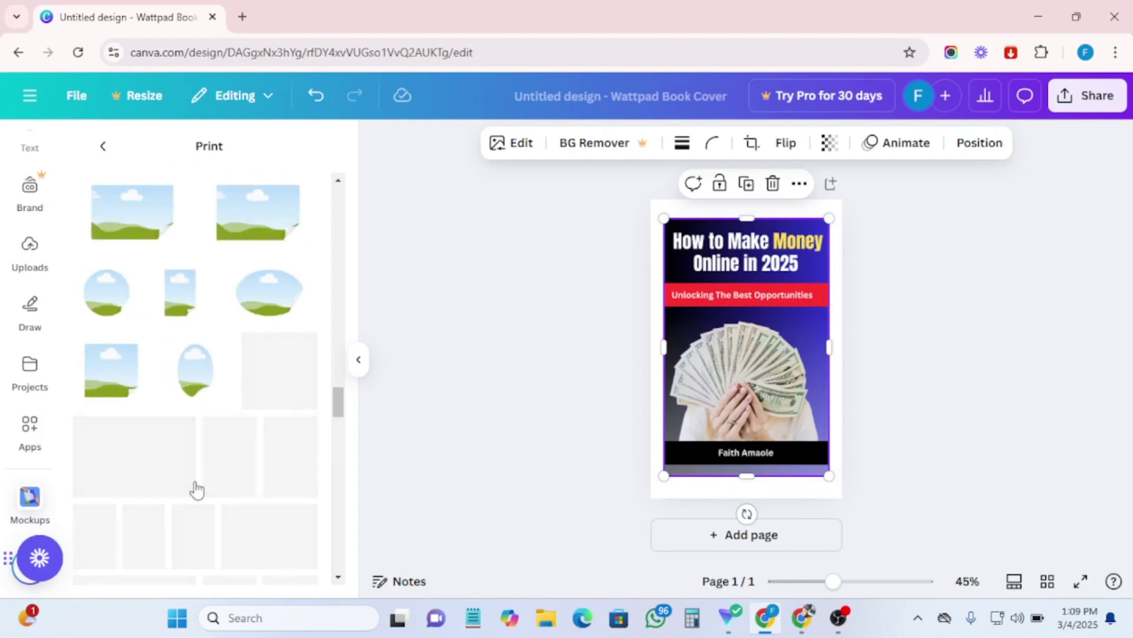
{"action": "scroll", "coordinate": [197, 489], "scroll_direction": "up", "scroll_amount": 5}
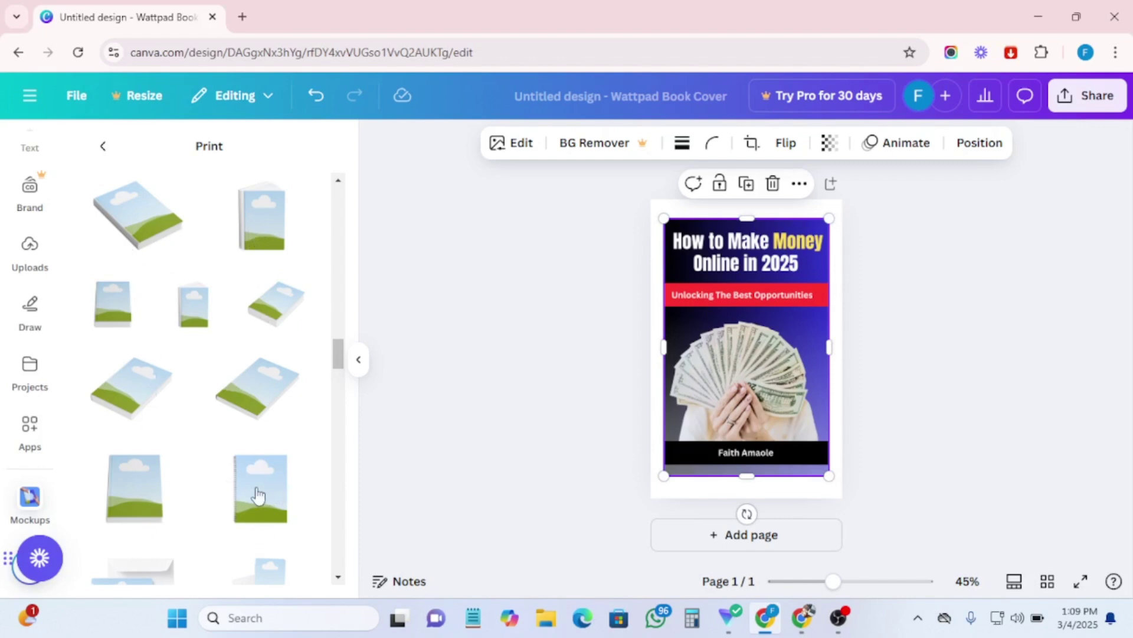
- Apply the spiral notebook mockup to the page 1 cover and enlarge it across most of the page
{"action": "left_click", "coordinate": [258, 495]}
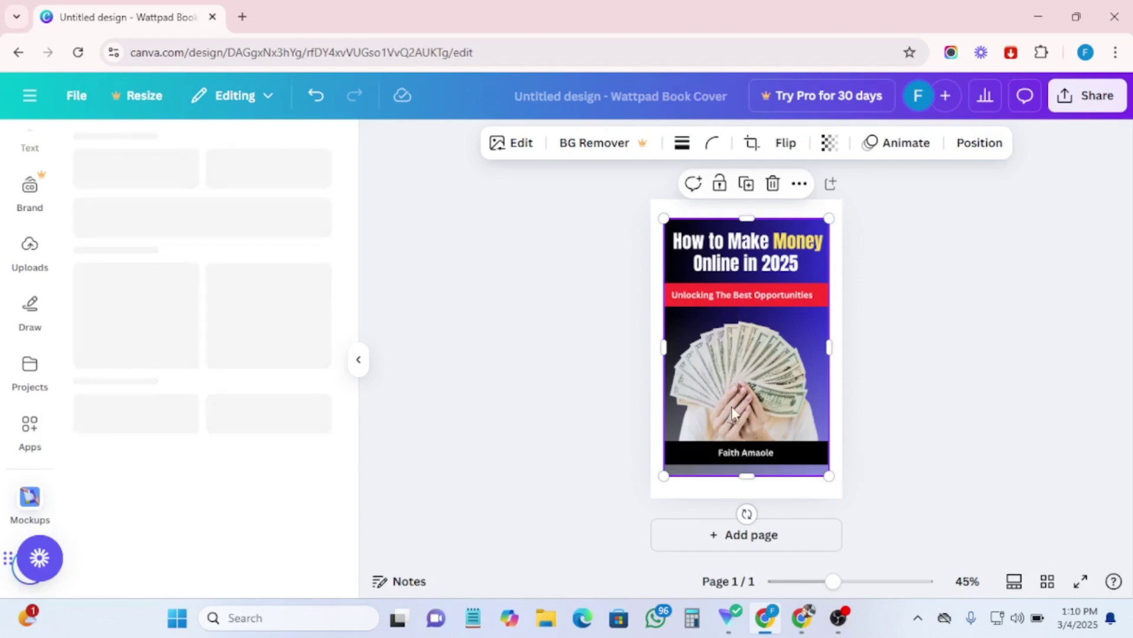
{"action": "key", "text": "ctrl+z"}
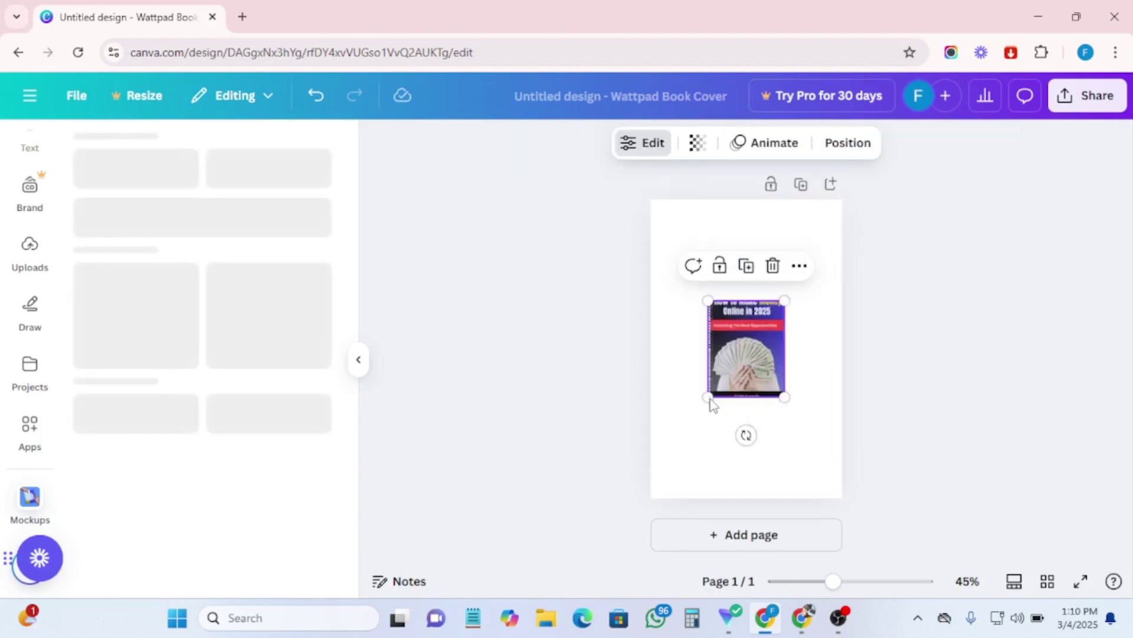
{"action": "left_click_drag", "start_coordinate": [710, 398], "coordinate": [682, 456]}
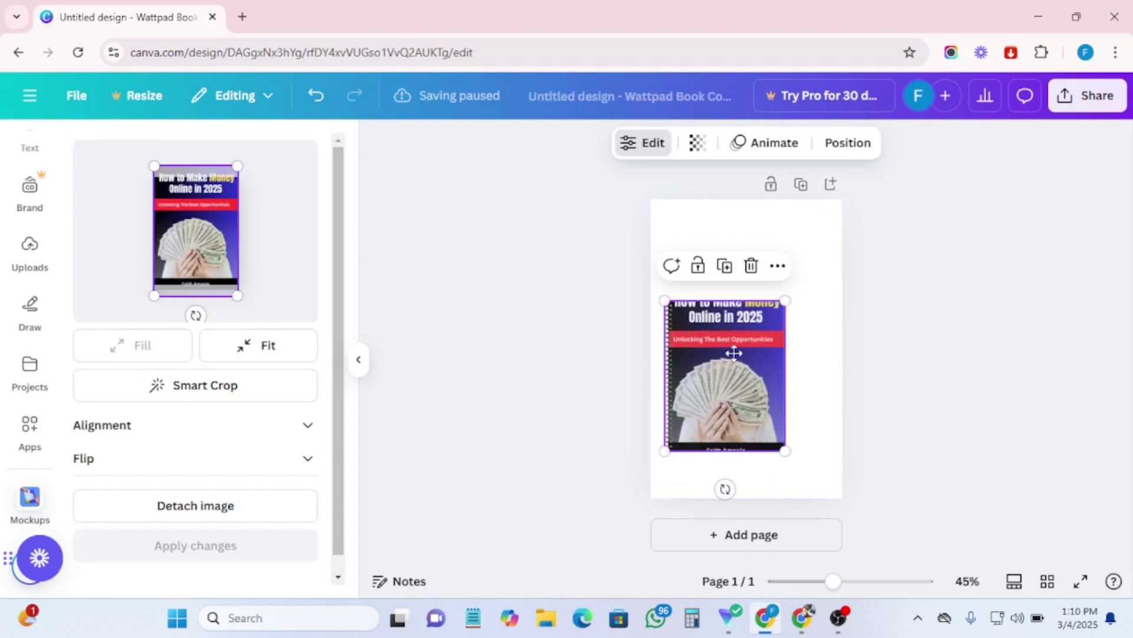
{"action": "left_click_drag", "start_coordinate": [722, 312], "coordinate": [760, 332]}
{"action": "left_click_drag", "start_coordinate": [703, 283], "coordinate": [650, 210]}
{"action": "mouse_move", "coordinate": [736, 289]}
{"action": "left_mouse_down"}
{"action": "mouse_move", "coordinate": [757, 295]}
{"action": "mouse_move", "coordinate": [741, 302]}
{"action": "left_mouse_up"}
{"action": "mouse_move", "coordinate": [833, 455]}
{"action": "left_mouse_down"}
{"action": "mouse_move", "coordinate": [834, 479]}
{"action": "mouse_move", "coordinate": [845, 474]}
{"action": "mouse_move", "coordinate": [829, 446]}
{"action": "left_mouse_up"}
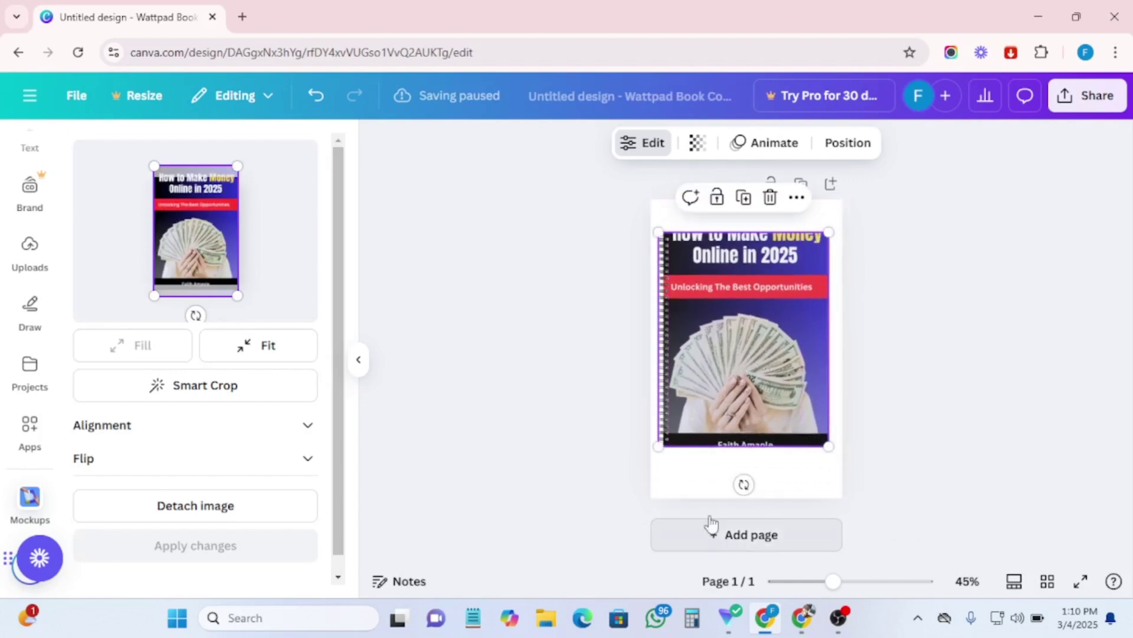
- Add page 2 and place the uploaded cover on it, enlarged to fill the page
{"action": "left_click", "coordinate": [716, 536]}
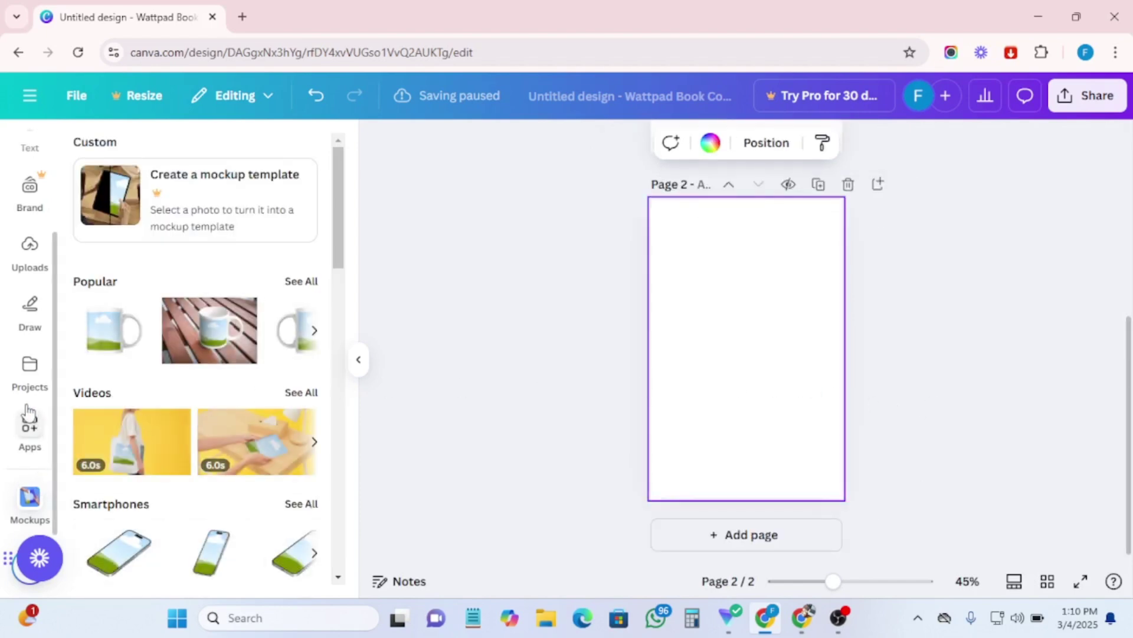
{"action": "left_click", "coordinate": [30, 260]}
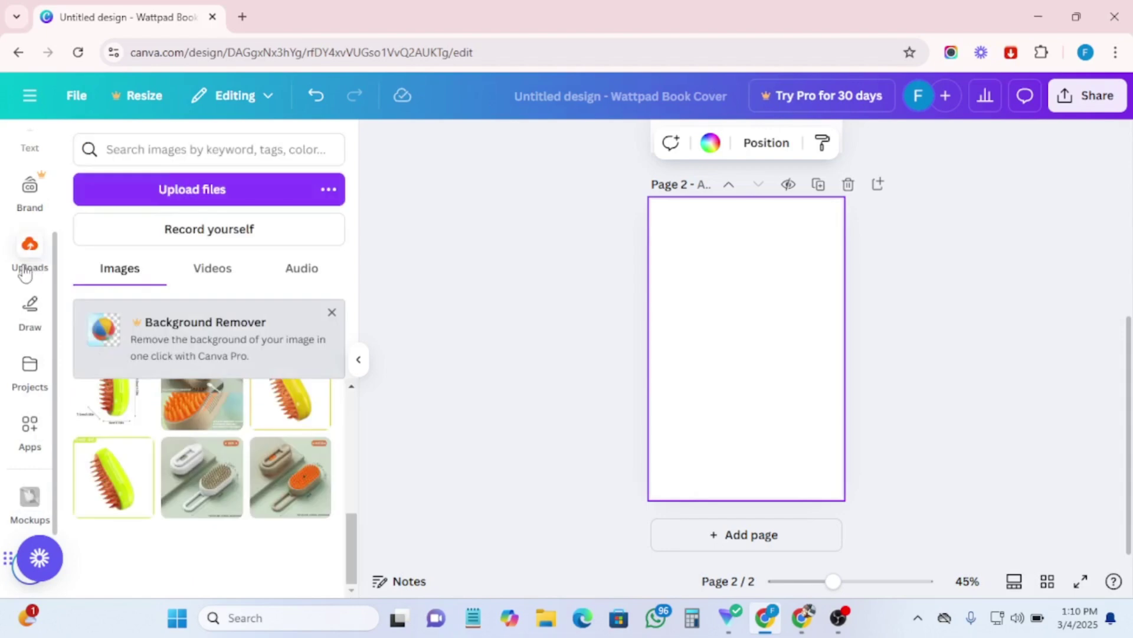
{"action": "left_click", "coordinate": [28, 265]}
{"action": "scroll", "coordinate": [179, 412], "scroll_direction": "up", "scroll_amount": 5}
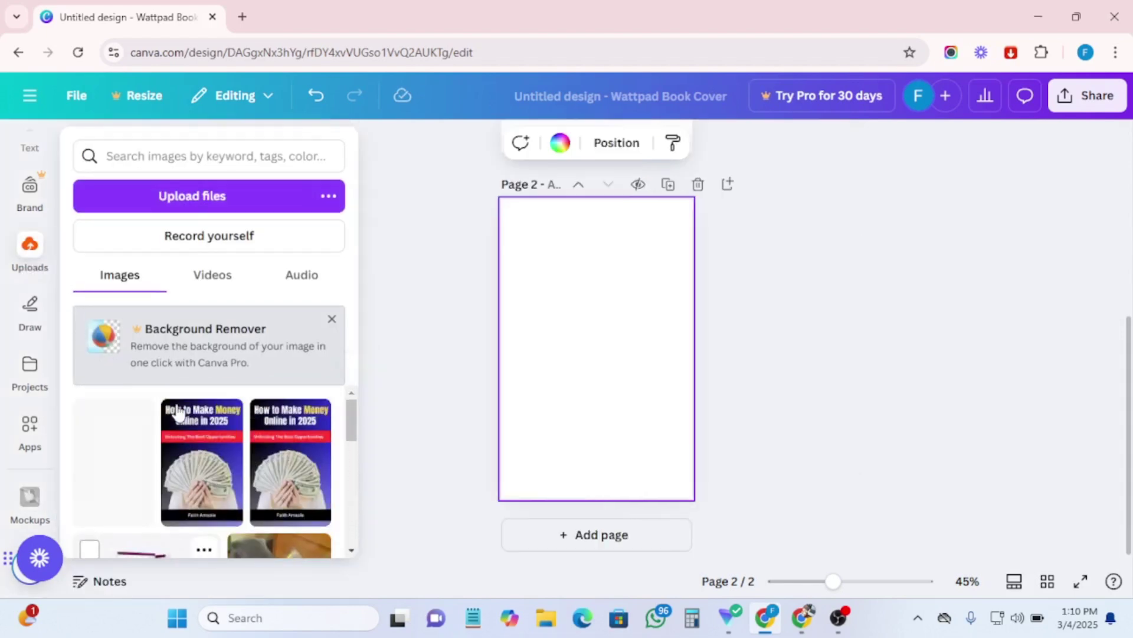
{"action": "left_click_drag", "start_coordinate": [195, 437], "coordinate": [577, 354]}
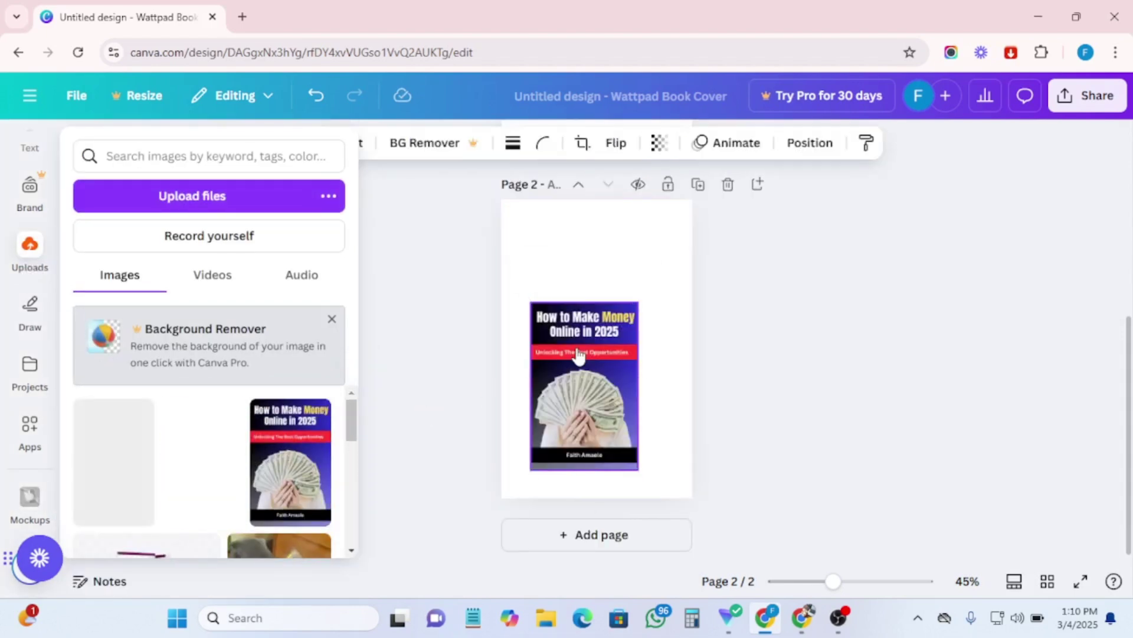
{"action": "left_click_drag", "start_coordinate": [530, 301], "coordinate": [518, 240]}
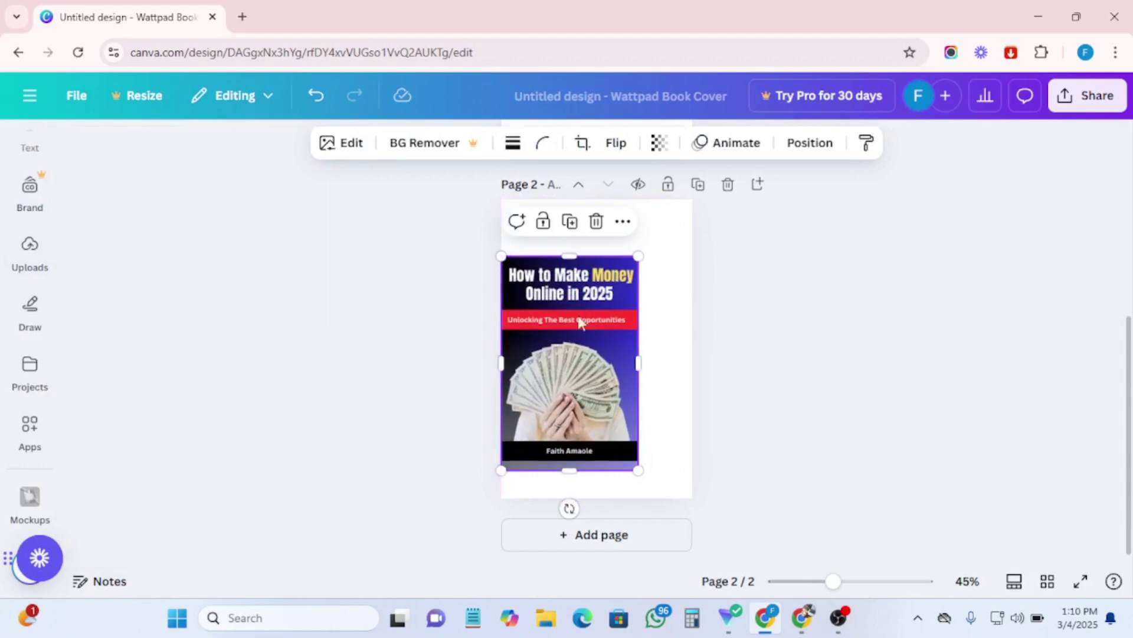
{"action": "left_click_drag", "start_coordinate": [579, 321], "coordinate": [606, 291]}
{"action": "left_click_drag", "start_coordinate": [665, 440], "coordinate": [679, 464]}
- Apply the hand-held notebook mockup from the Print mockups to the page 2 cover
{"action": "left_click", "coordinate": [35, 499]}
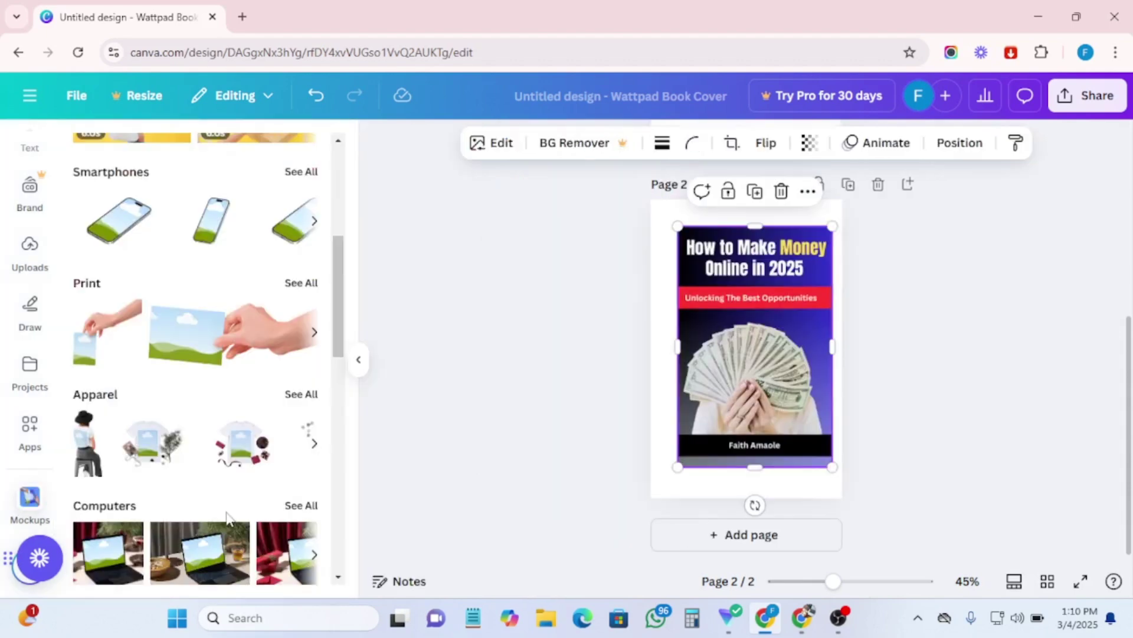
{"action": "scroll", "coordinate": [229, 517], "scroll_direction": "down", "scroll_amount": 3}
{"action": "scroll", "coordinate": [230, 378], "scroll_direction": "down", "scroll_amount": 3}
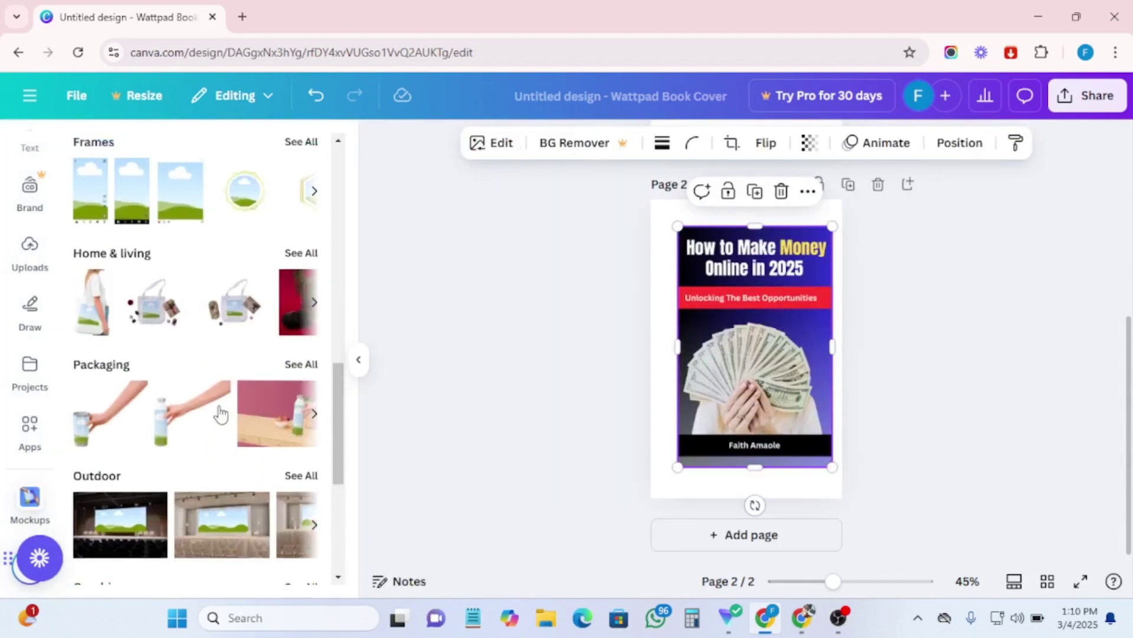
{"action": "scroll", "coordinate": [223, 412], "scroll_direction": "up", "scroll_amount": 6}
{"action": "left_click", "coordinate": [300, 447]}
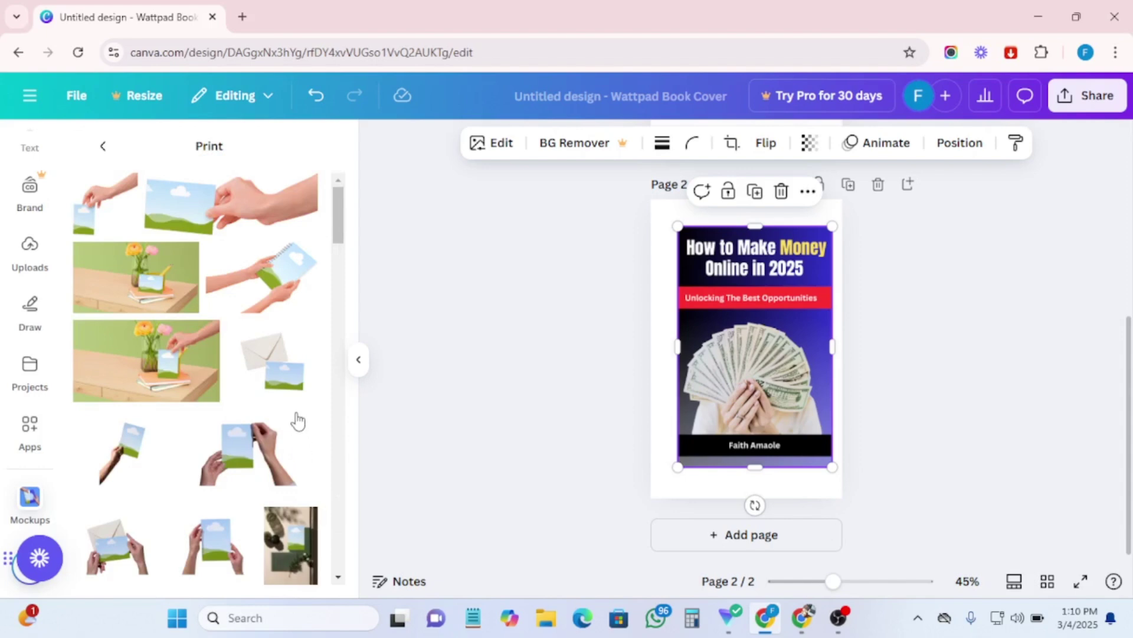
{"action": "left_click", "coordinate": [281, 280]}
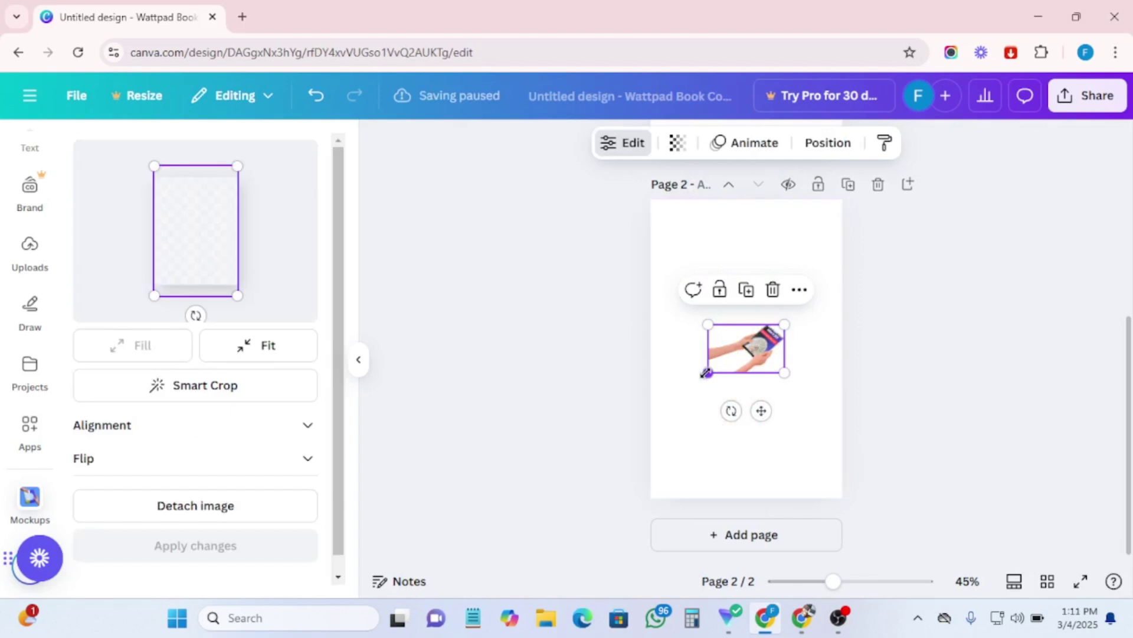
- Enlarge and reposition the hand-held mockup to span page 2, then add a blank page 3
{"action": "left_click_drag", "start_coordinate": [708, 372], "coordinate": [640, 415]}
{"action": "left_click_drag", "start_coordinate": [725, 348], "coordinate": [712, 383]}
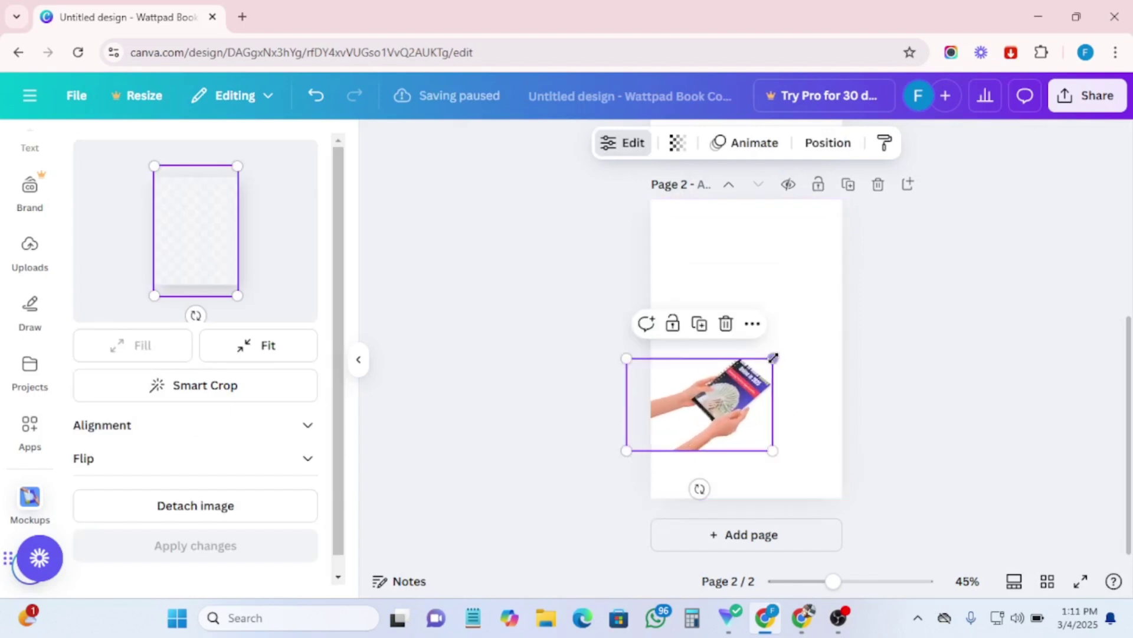
{"action": "left_click_drag", "start_coordinate": [772, 358], "coordinate": [875, 293]}
{"action": "left_click_drag", "start_coordinate": [749, 392], "coordinate": [675, 376]}
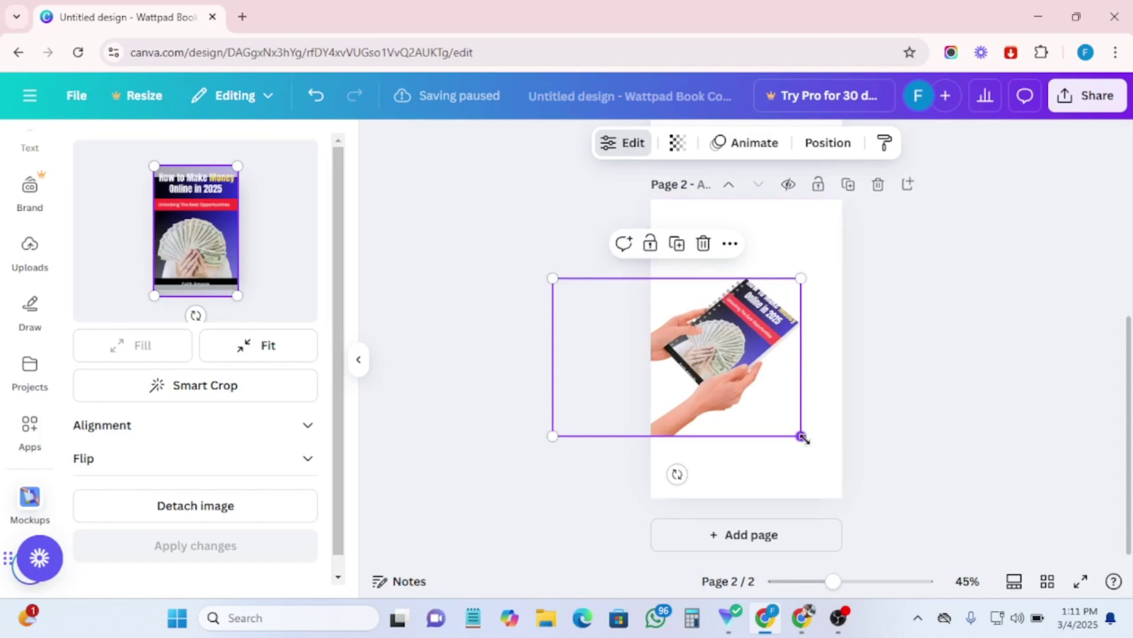
{"action": "left_click_drag", "start_coordinate": [802, 437], "coordinate": [875, 481]}
{"action": "left_click_drag", "start_coordinate": [746, 389], "coordinate": [714, 404]}
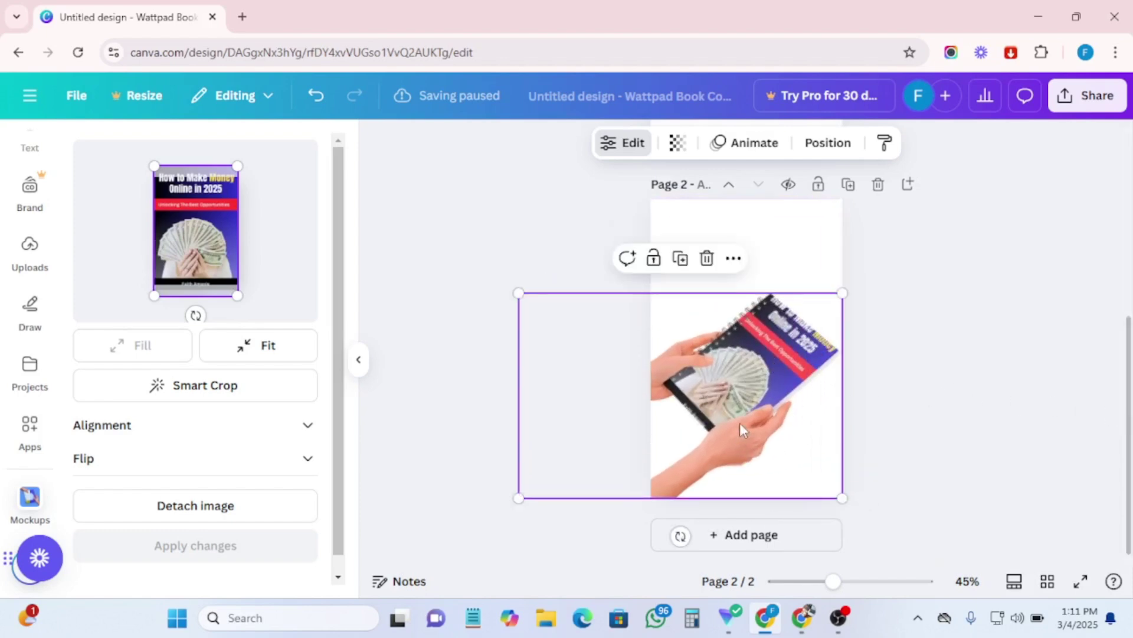
{"action": "left_click", "coordinate": [726, 536]}
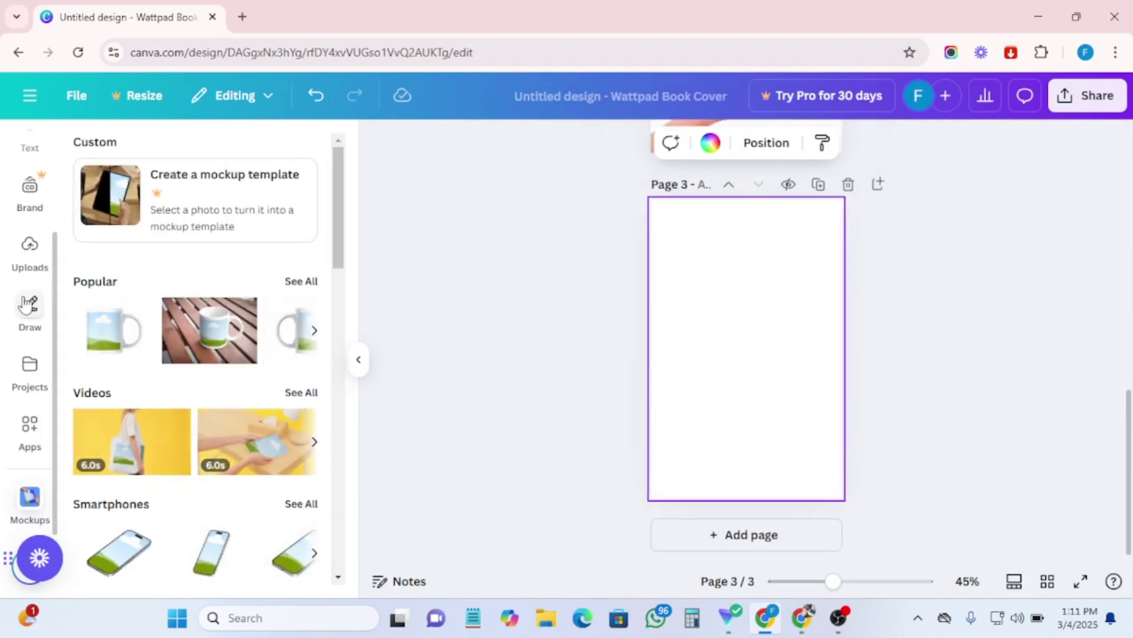
- Drop the uploaded cover onto page 3 and apply a standing 3D book Print mockup
{"action": "left_click", "coordinate": [32, 269]}
{"action": "left_click_drag", "start_coordinate": [115, 449], "coordinate": [720, 316]}
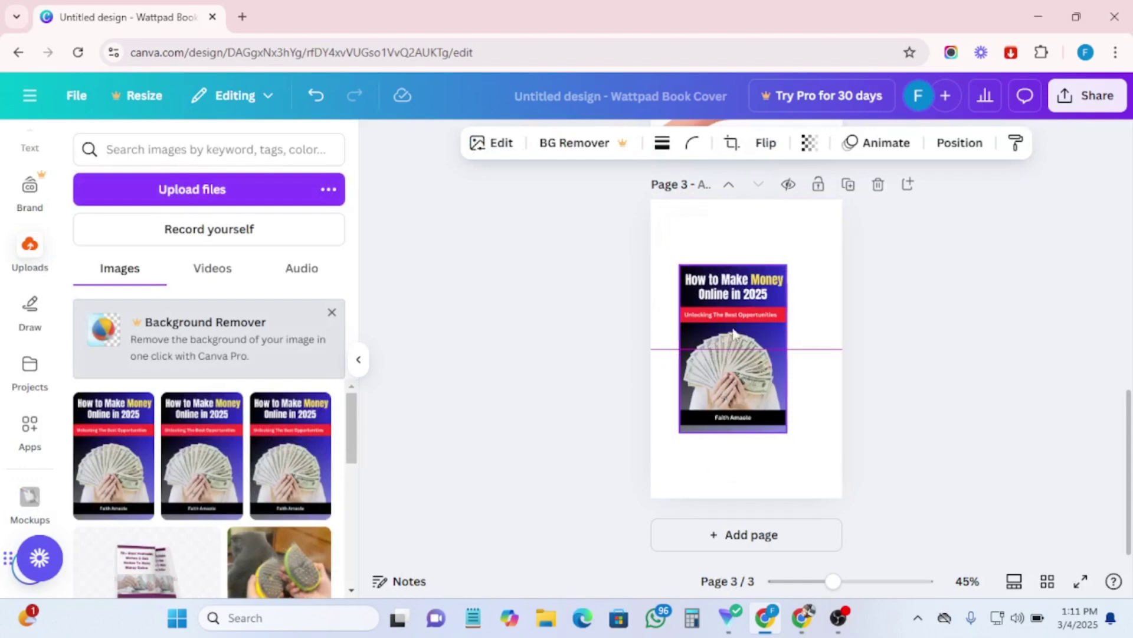
{"action": "left_click", "coordinate": [29, 498]}
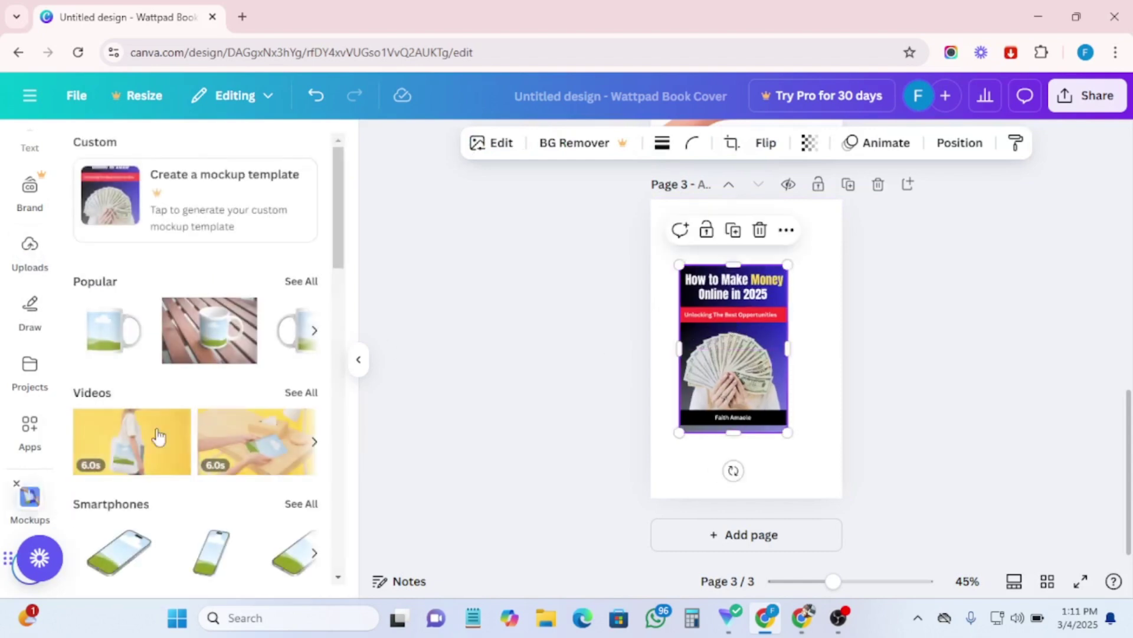
{"action": "scroll", "coordinate": [157, 435], "scroll_direction": "down", "scroll_amount": 4}
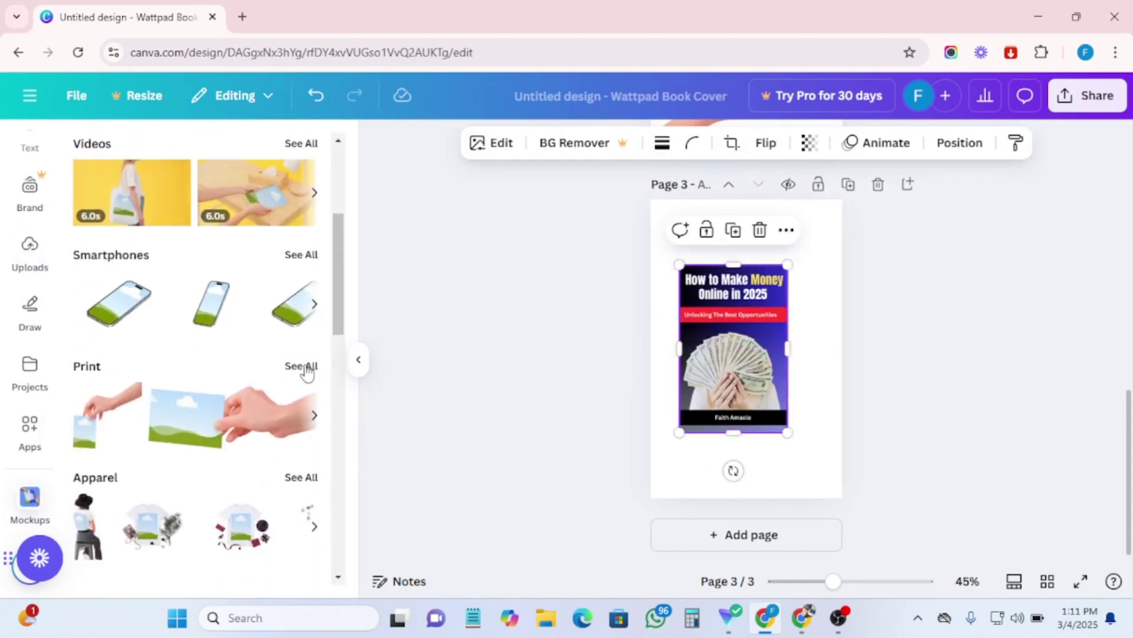
{"action": "left_click", "coordinate": [305, 371]}
{"action": "scroll", "coordinate": [287, 443], "scroll_direction": "down", "scroll_amount": 5}
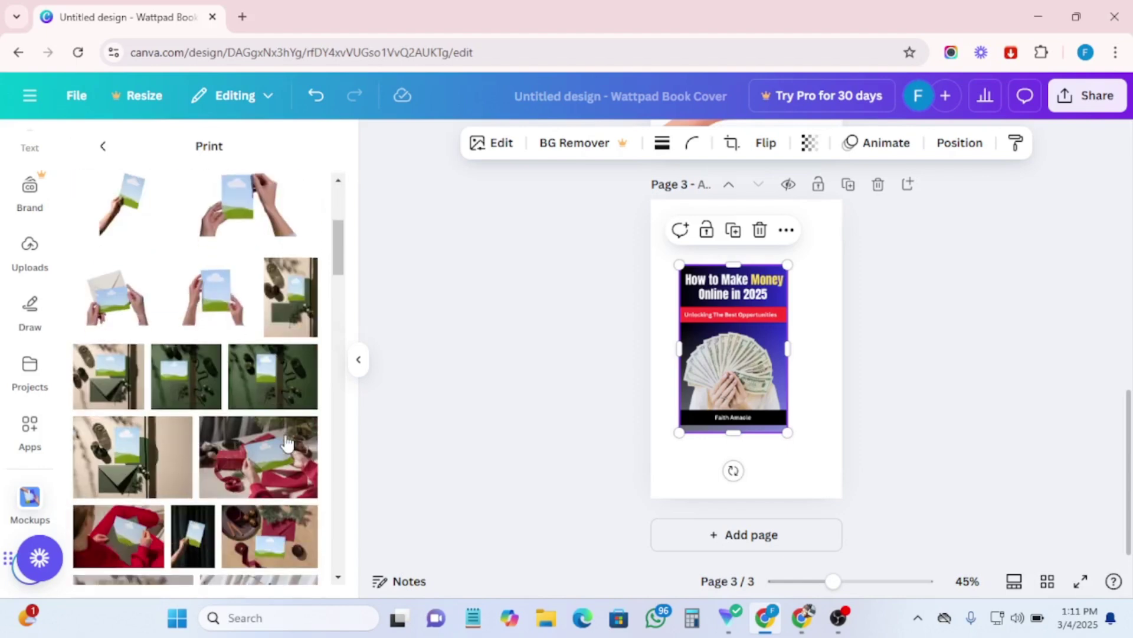
{"action": "scroll", "coordinate": [286, 443], "scroll_direction": "down", "scroll_amount": 10}
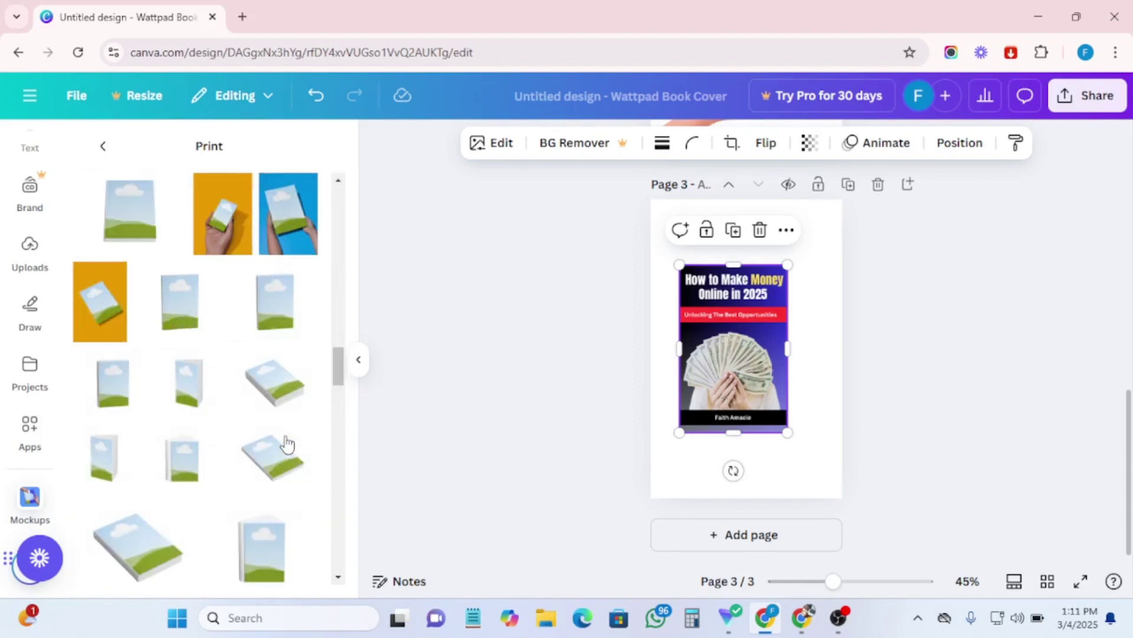
{"action": "left_click", "coordinate": [188, 392]}
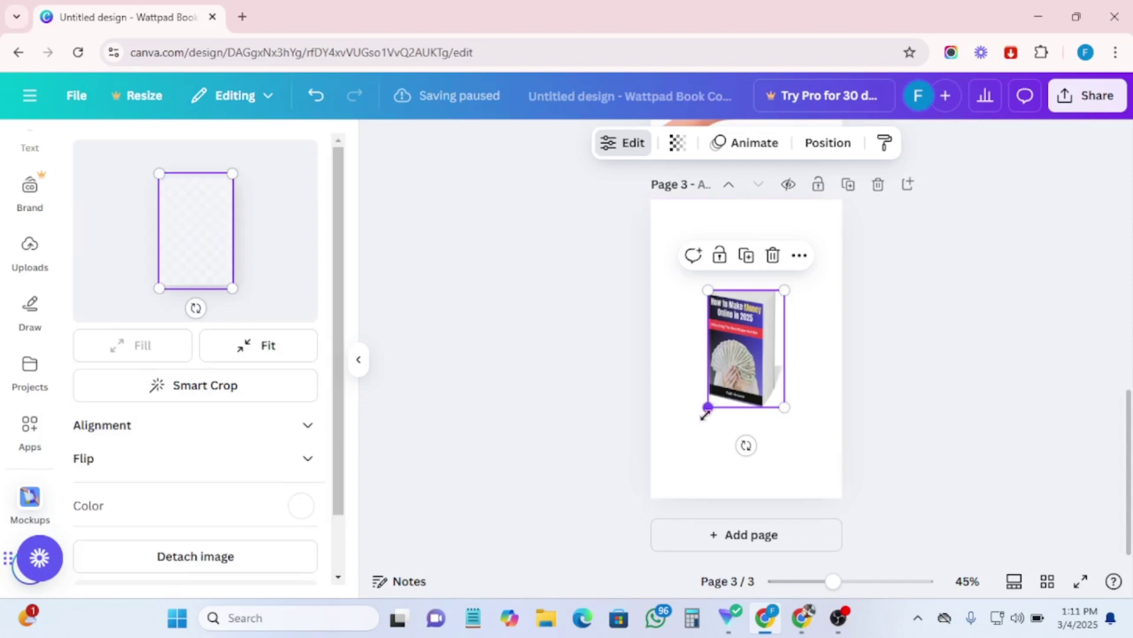
{"action": "left_click_drag", "start_coordinate": [709, 405], "coordinate": [662, 480]}
{"action": "left_click_drag", "start_coordinate": [721, 384], "coordinate": [752, 347]}
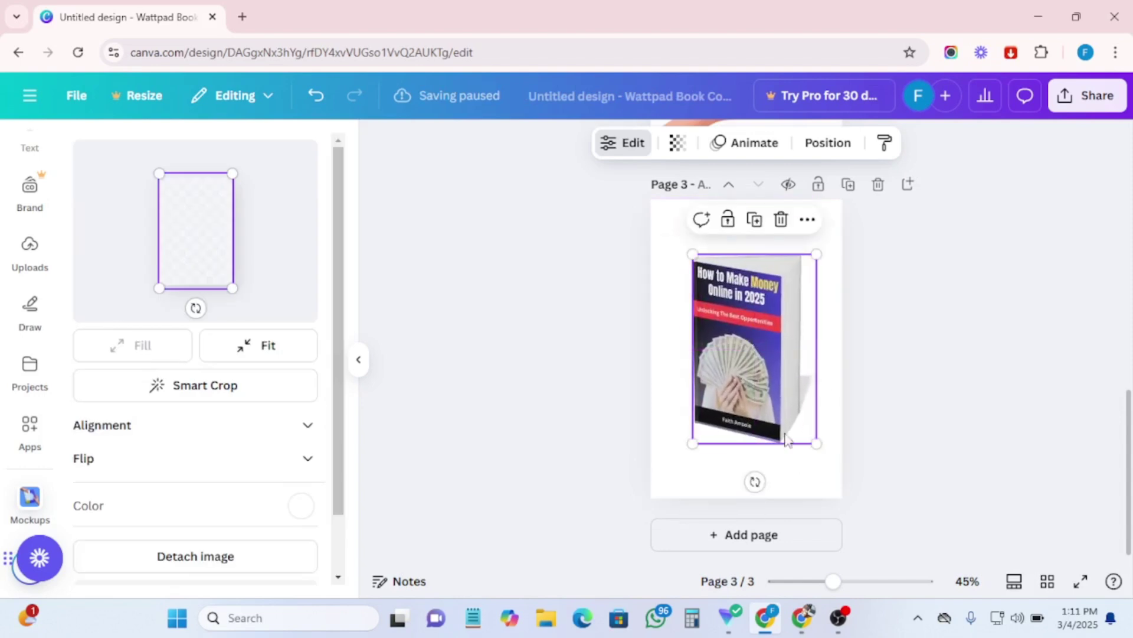
{"action": "left_click_drag", "start_coordinate": [816, 442], "coordinate": [850, 496]}
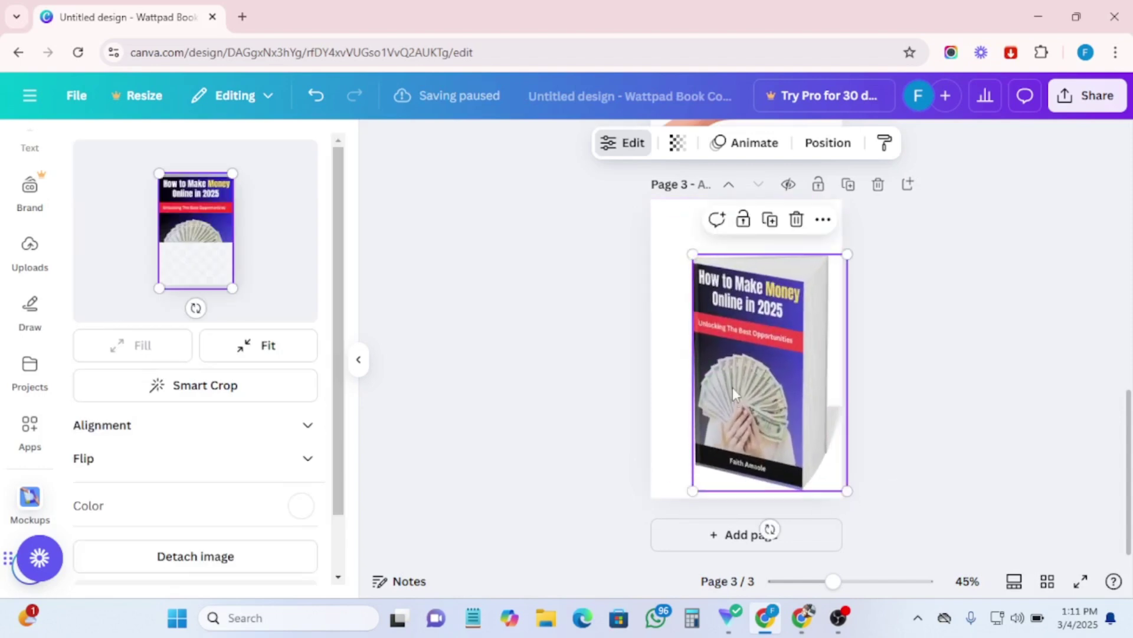
{"action": "left_click_drag", "start_coordinate": [732, 387], "coordinate": [707, 362]}
{"action": "left_click", "coordinate": [892, 333]}
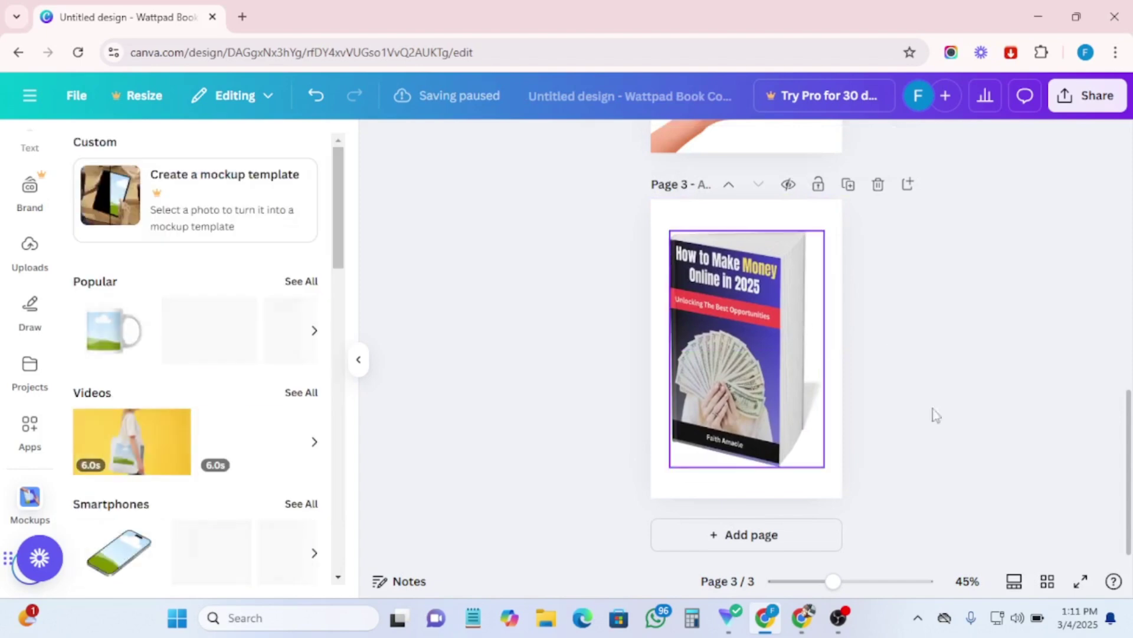
{"action": "mouse_move", "coordinate": [833, 581]}
{"action": "left_mouse_down"}
{"action": "mouse_move", "coordinate": [878, 580]}
{"action": "mouse_move", "coordinate": [854, 584]}
{"action": "left_mouse_up"}
{"action": "scroll", "coordinate": [905, 491], "scroll_direction": "down", "scroll_amount": 2}
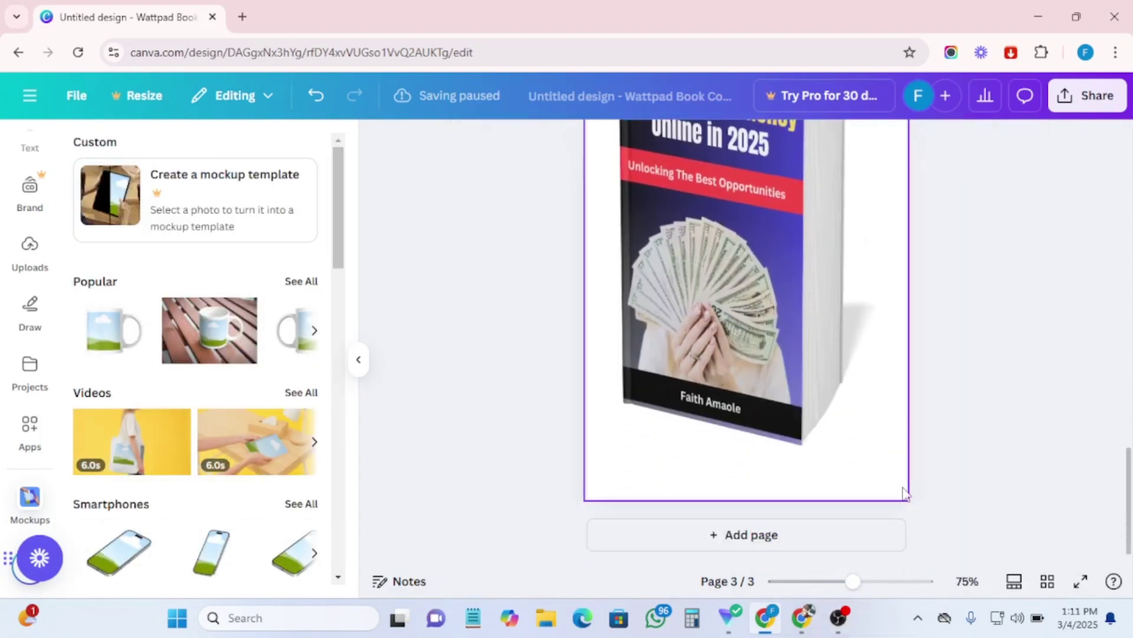
{"action": "scroll", "coordinate": [904, 490], "scroll_direction": "up", "scroll_amount": 3}
{"action": "scroll", "coordinate": [906, 484], "scroll_direction": "down", "scroll_amount": 2}
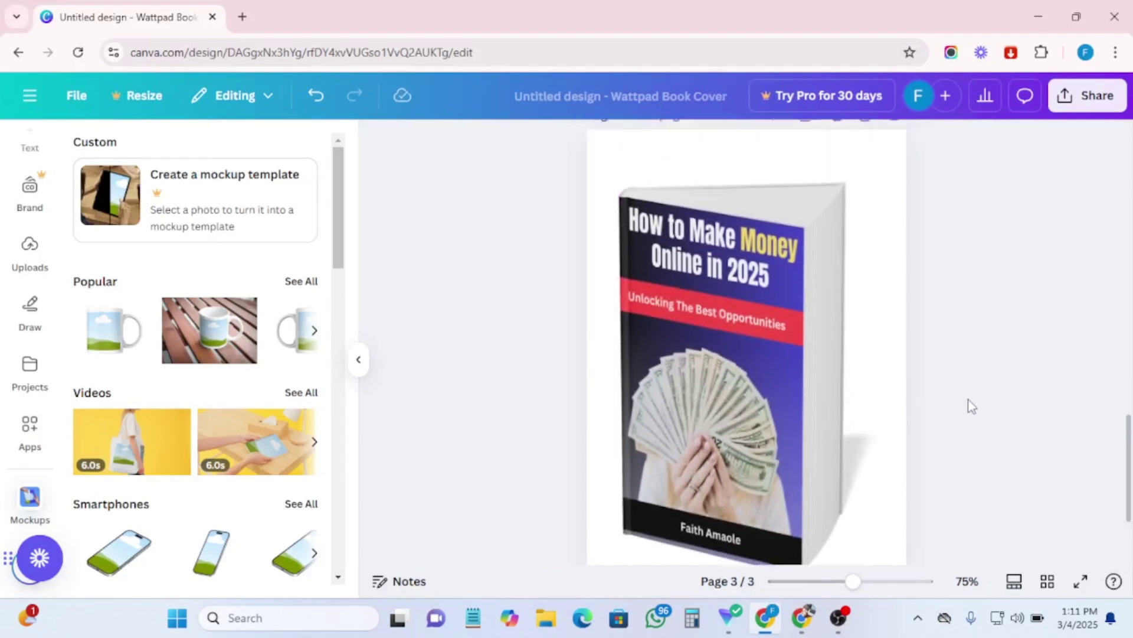
{"action": "scroll", "coordinate": [968, 405], "scroll_direction": "up", "scroll_amount": 1}
{"action": "scroll", "coordinate": [971, 406], "scroll_direction": "down", "scroll_amount": 1}
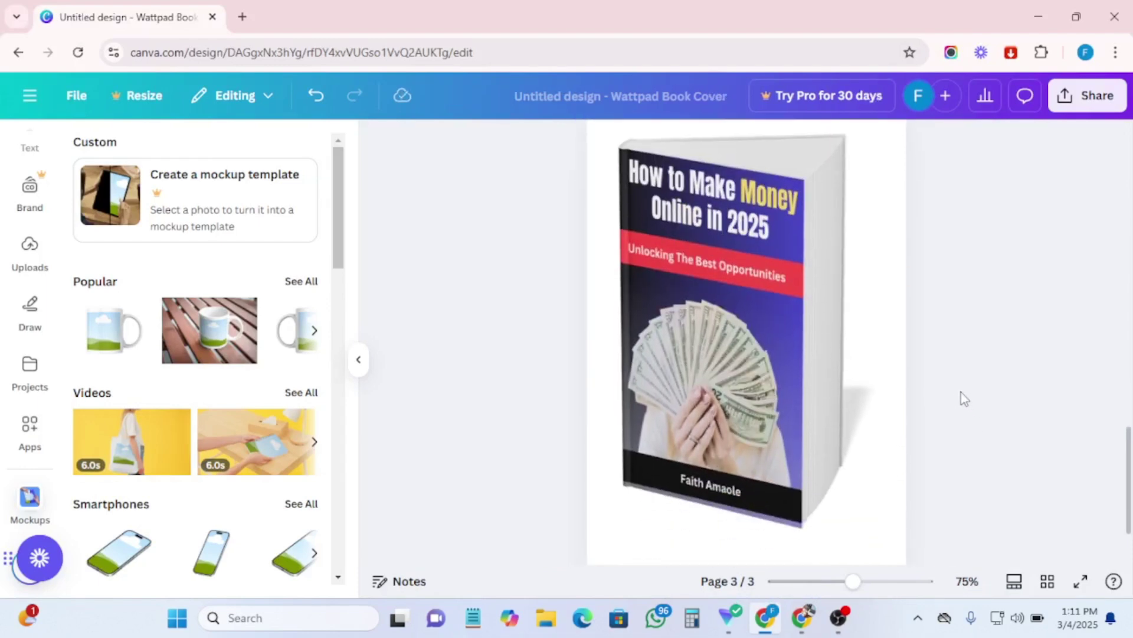
{"action": "scroll", "coordinate": [957, 399], "scroll_direction": "up", "scroll_amount": 1}
{"action": "scroll", "coordinate": [921, 384], "scroll_direction": "down", "scroll_amount": 1}
- Download only page 2 as a PNG and show Chrome's recent downloads list
{"action": "left_click", "coordinate": [1083, 97]}
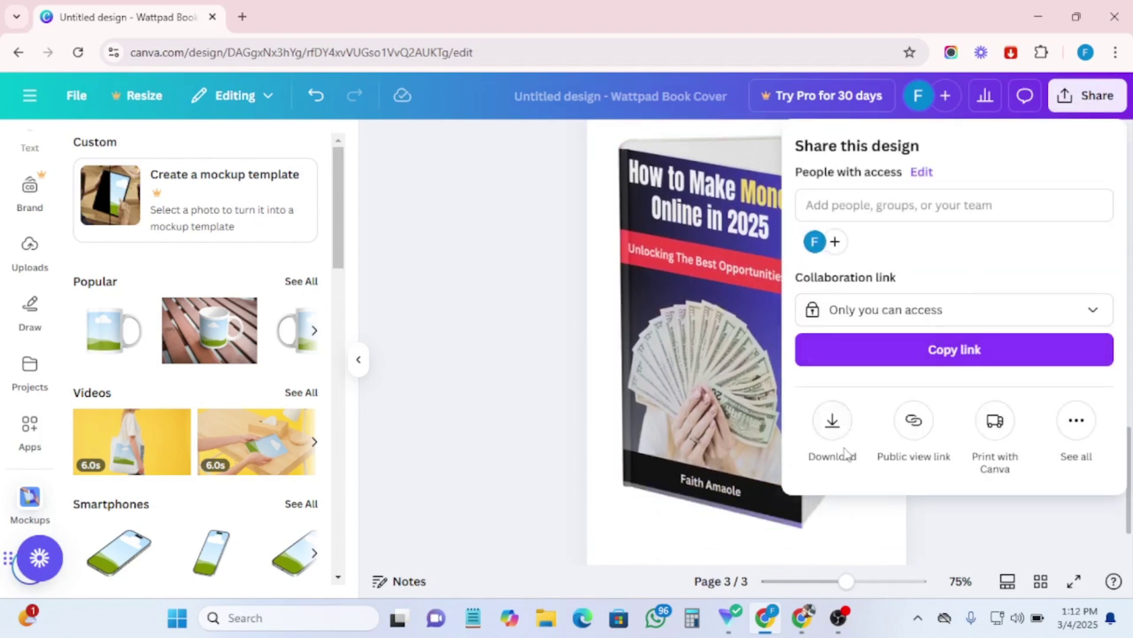
{"action": "left_click", "coordinate": [832, 423]}
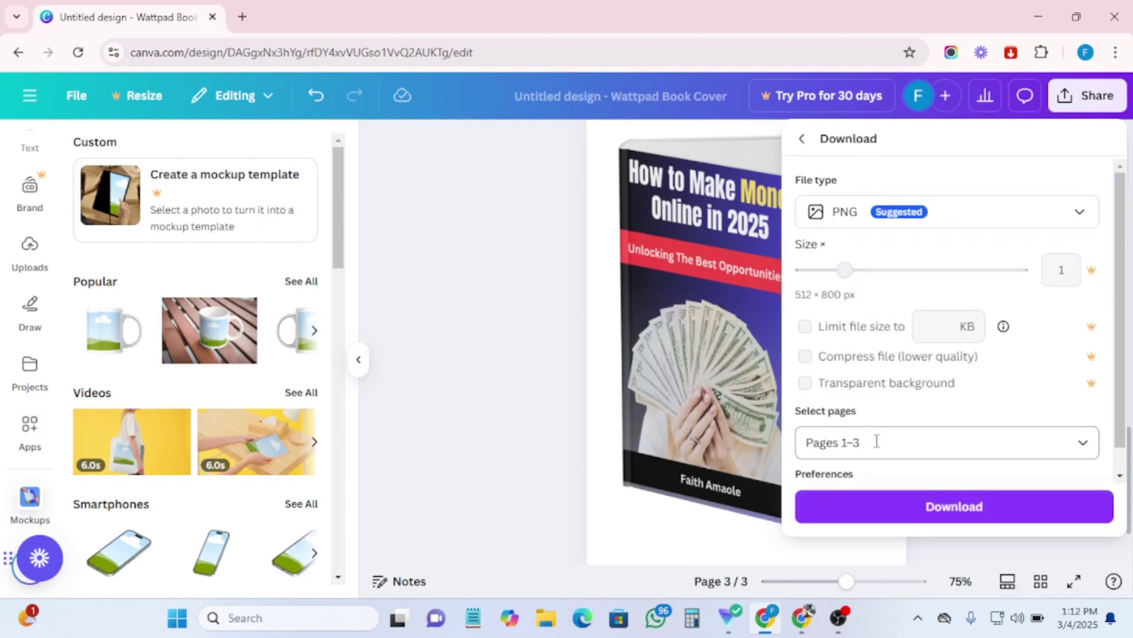
{"action": "scroll", "coordinate": [876, 441], "scroll_direction": "down", "scroll_amount": 1}
{"action": "left_click", "coordinate": [878, 415]}
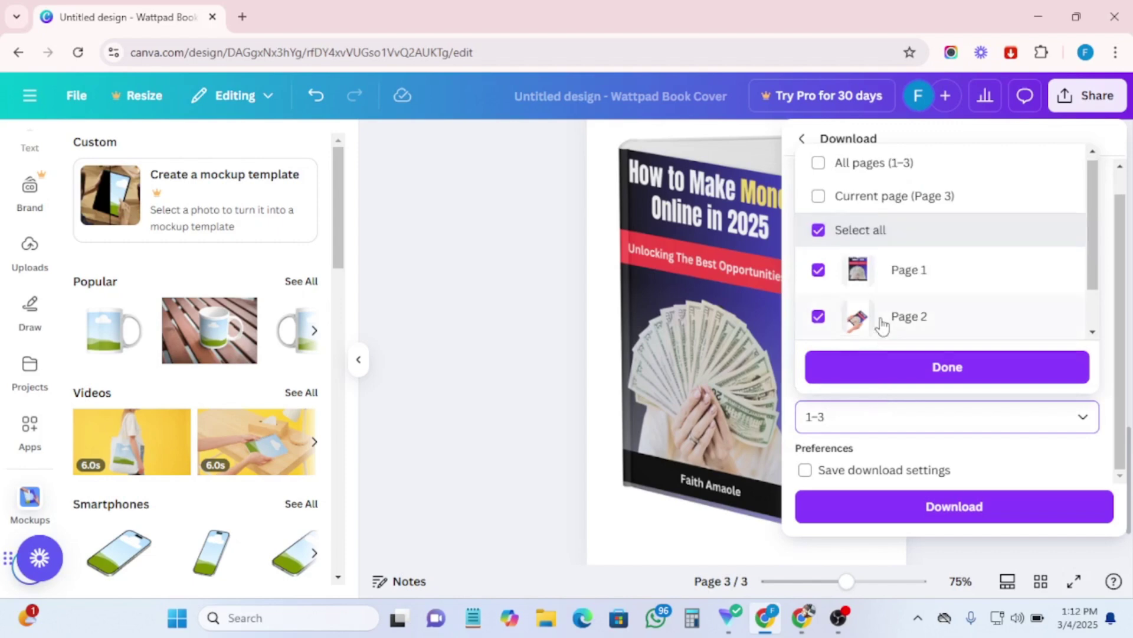
{"action": "left_click", "coordinate": [818, 231]}
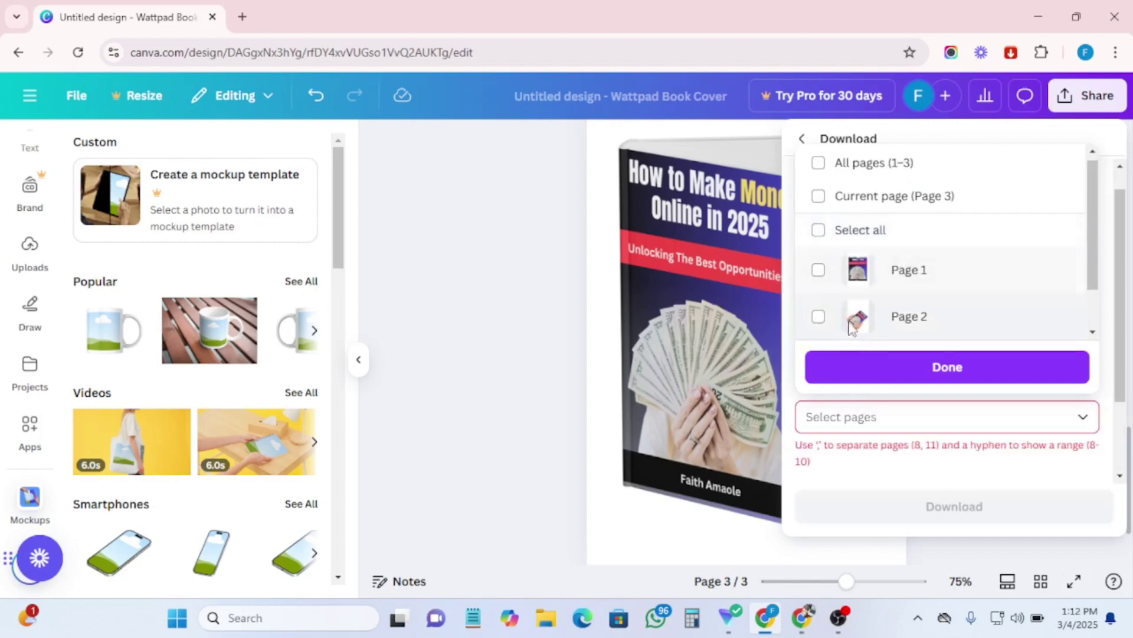
{"action": "left_click", "coordinate": [818, 319]}
{"action": "left_click", "coordinate": [947, 370]}
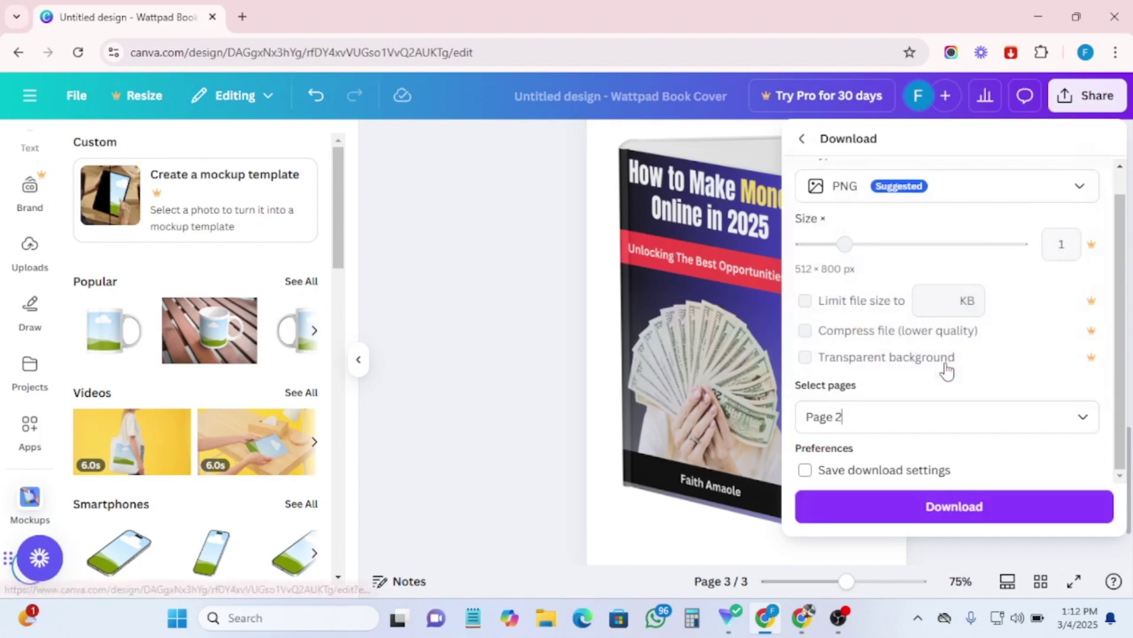
{"action": "left_click", "coordinate": [929, 508]}
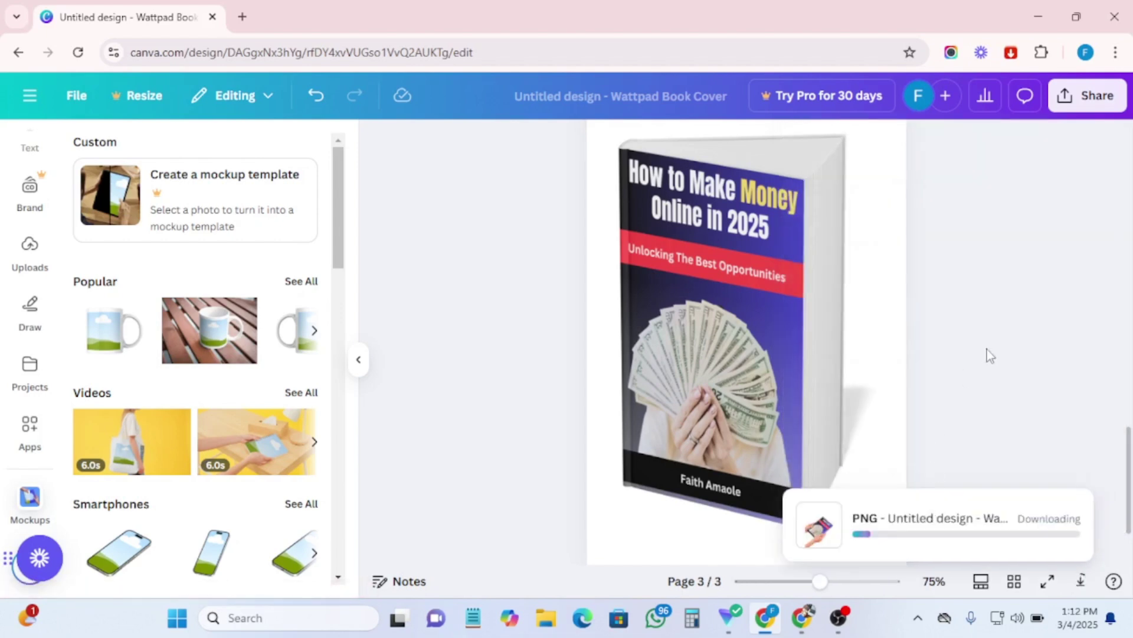
{"action": "scroll", "coordinate": [987, 349], "scroll_direction": "down", "scroll_amount": 1}
{"action": "left_click", "coordinate": [1054, 54]}
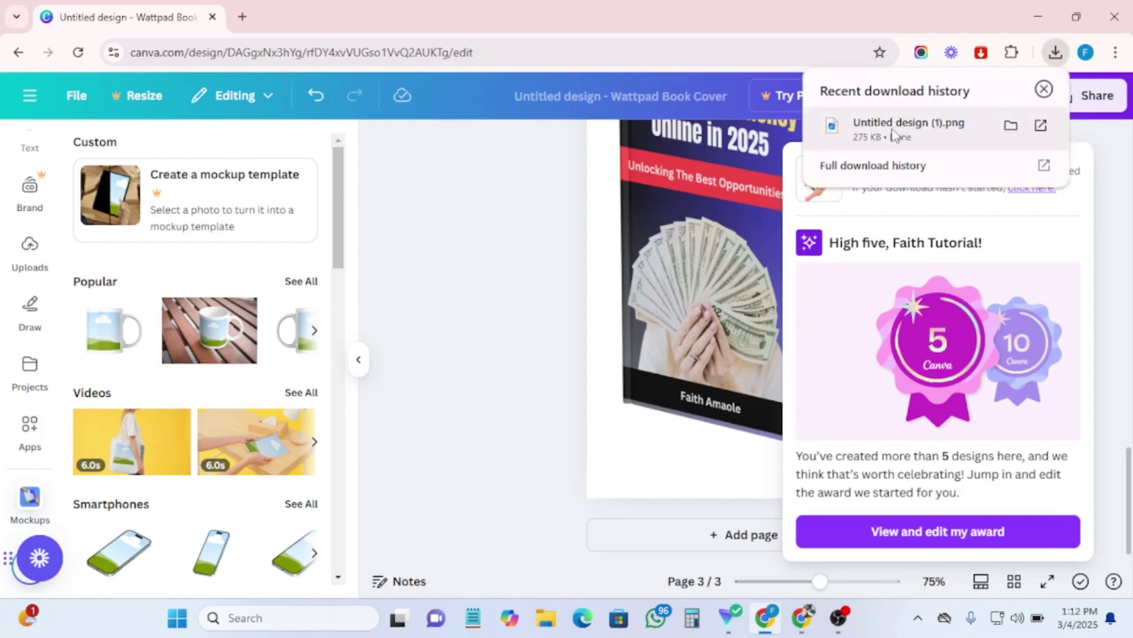
- Open 'Untitled design (1).png' in Photos and zoom in and out on the 512 x 800 mockup
{"action": "left_click", "coordinate": [875, 141]}
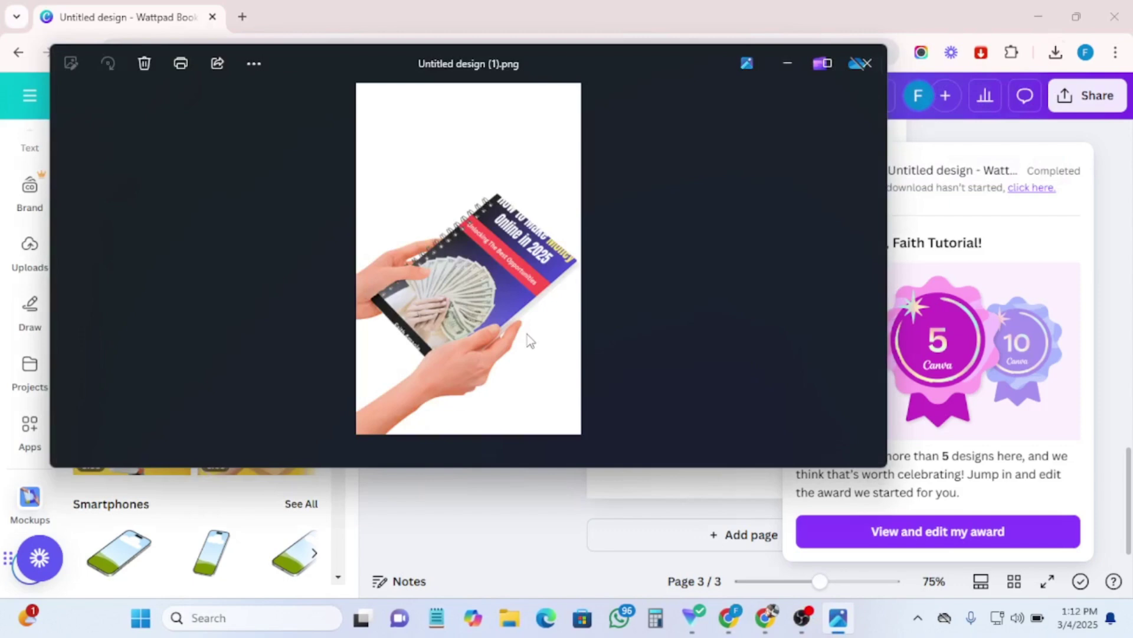
{"action": "scroll", "coordinate": [490, 350], "scroll_direction": "up", "scroll_amount": 2}
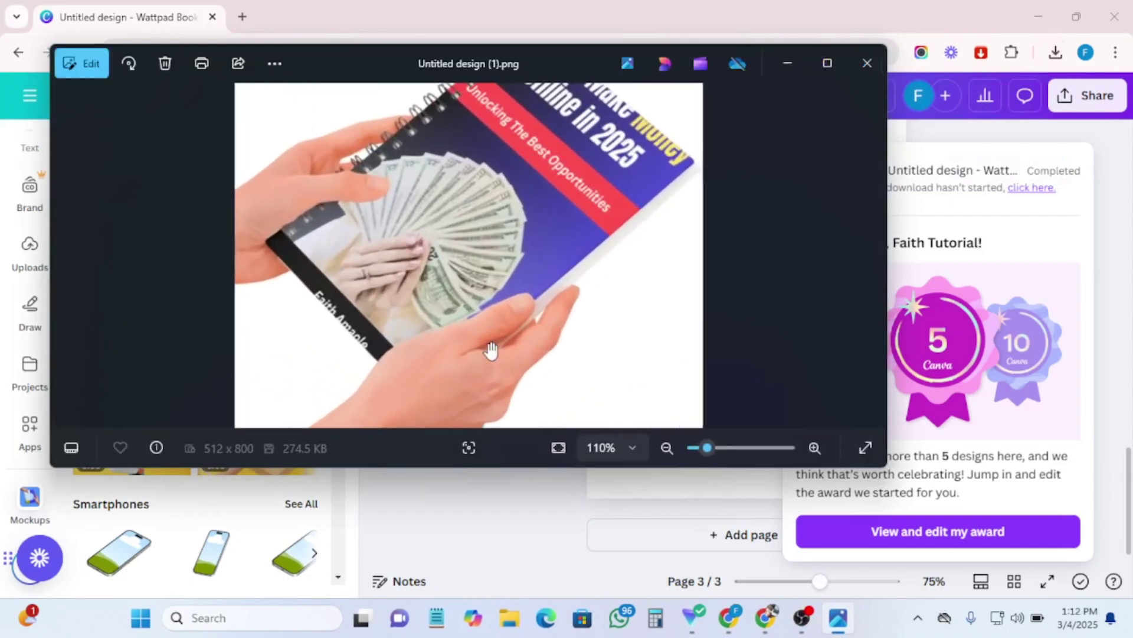
{"action": "scroll", "coordinate": [491, 351], "scroll_direction": "down", "scroll_amount": 2}
{"action": "scroll", "coordinate": [490, 350], "scroll_direction": "down", "scroll_amount": 2}
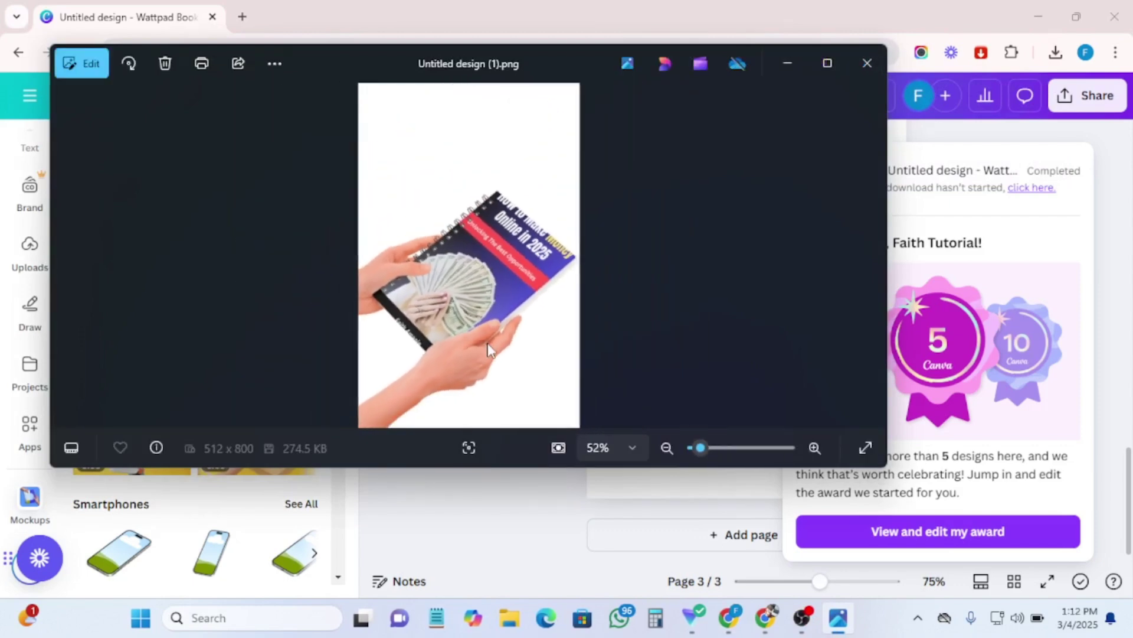
- Close the Photos preview and select the 3D book mockup on page 3
{"action": "left_click", "coordinate": [867, 65]}
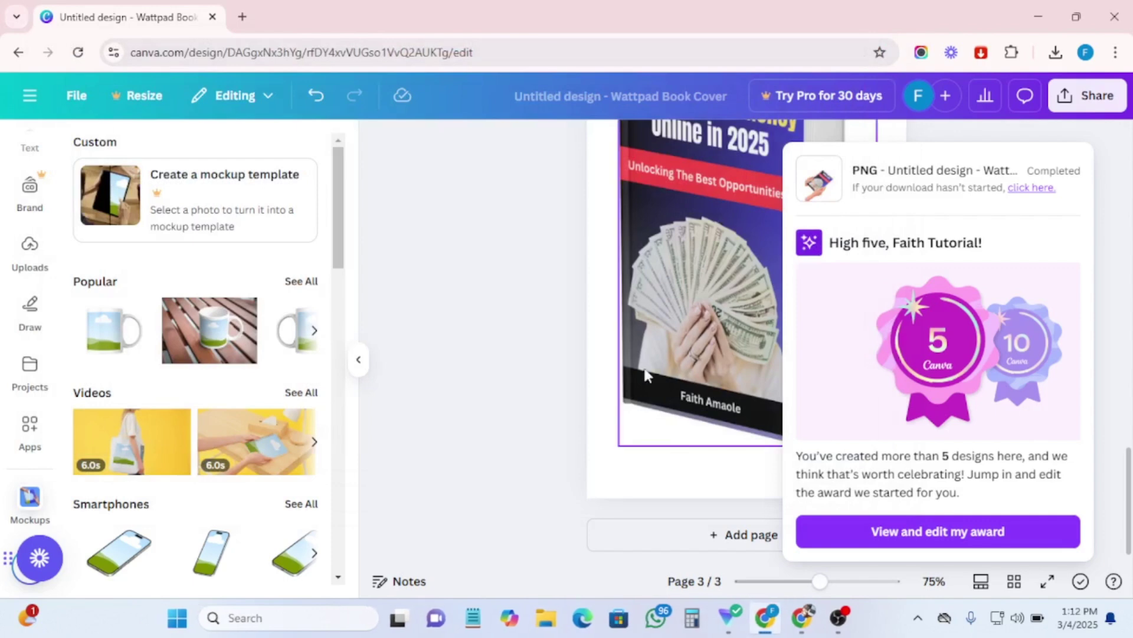
{"action": "scroll", "coordinate": [709, 396], "scroll_direction": "up", "scroll_amount": 5}
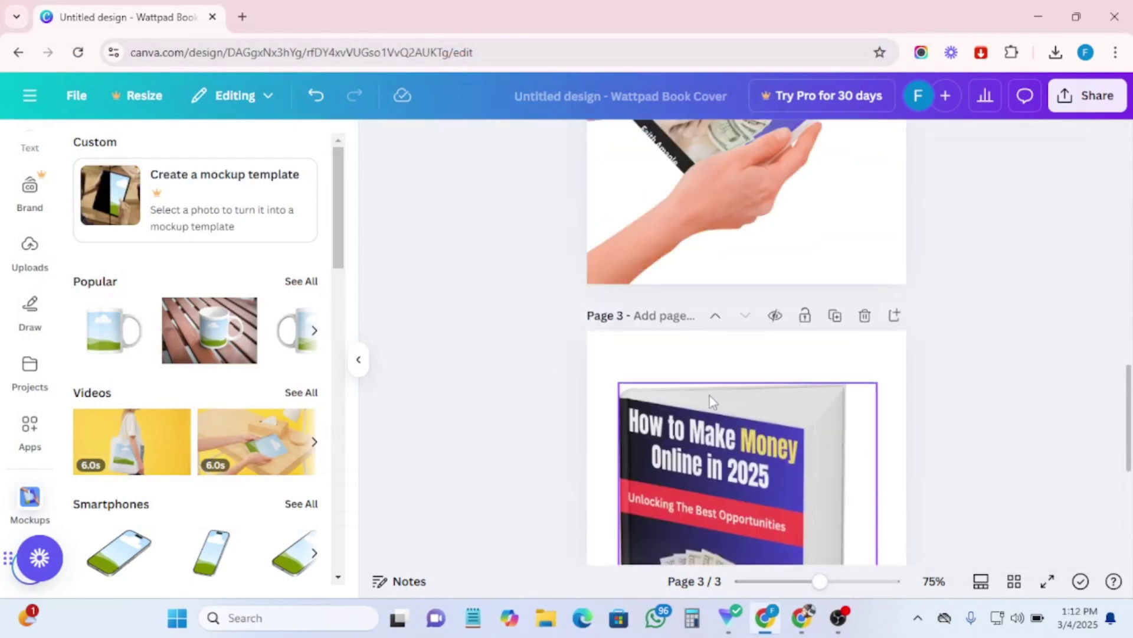
{"action": "scroll", "coordinate": [710, 394], "scroll_direction": "down", "scroll_amount": 3}
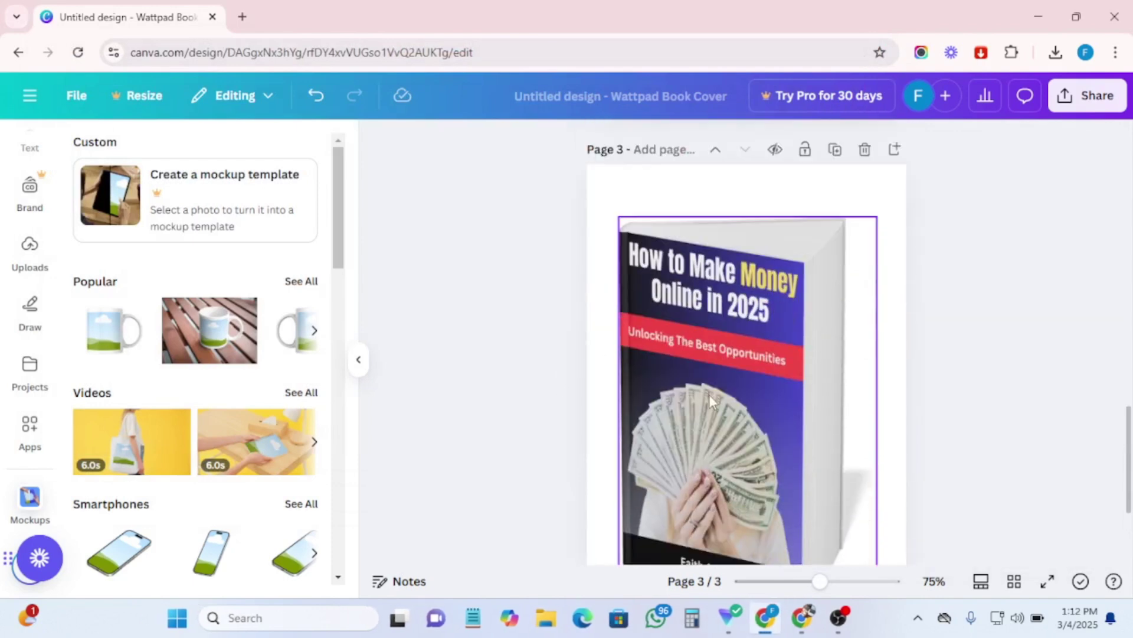
{"action": "left_click", "coordinate": [745, 353]}
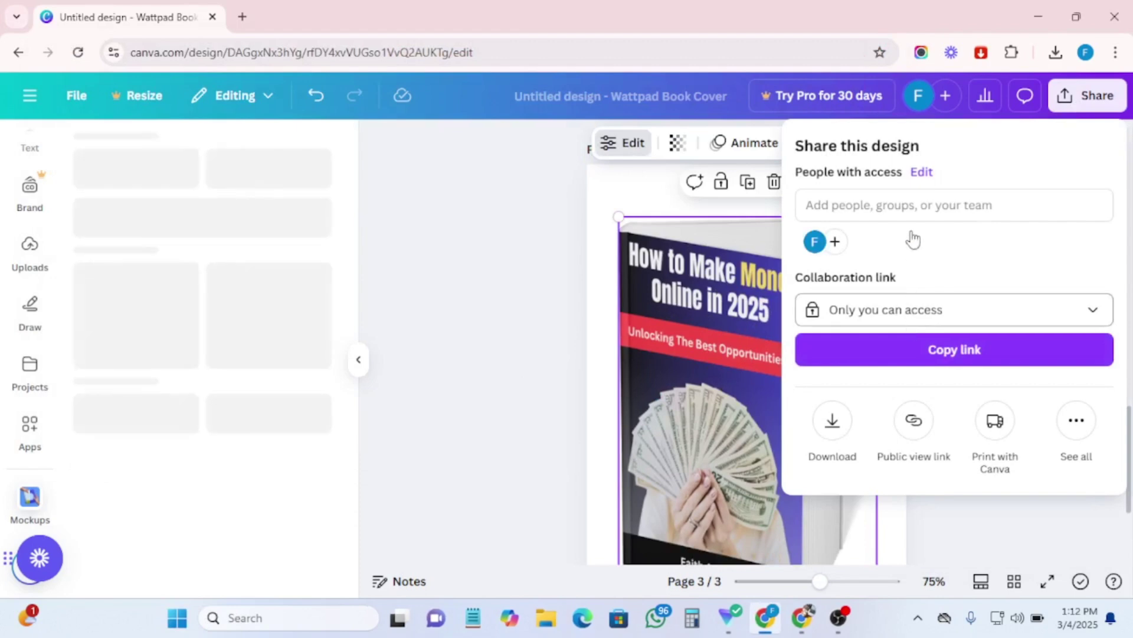
- Download only page 3 as a PNG, saved as 'Untitled design (2).png'
{"action": "left_click", "coordinate": [845, 436]}
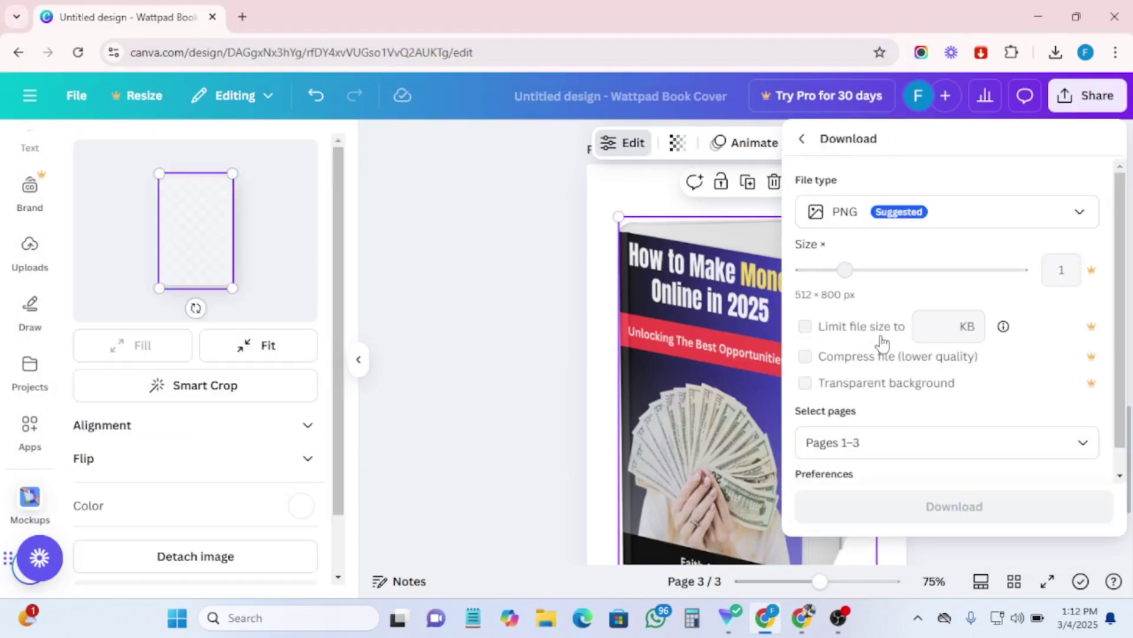
{"action": "left_click", "coordinate": [865, 442]}
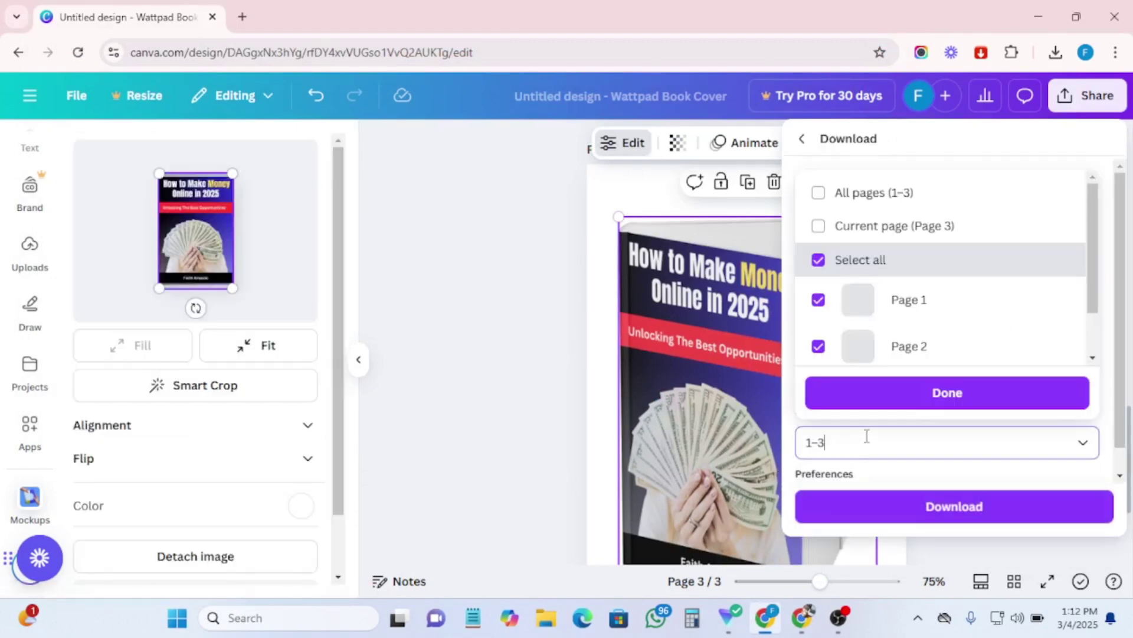
{"action": "scroll", "coordinate": [895, 328], "scroll_direction": "down", "scroll_amount": 1}
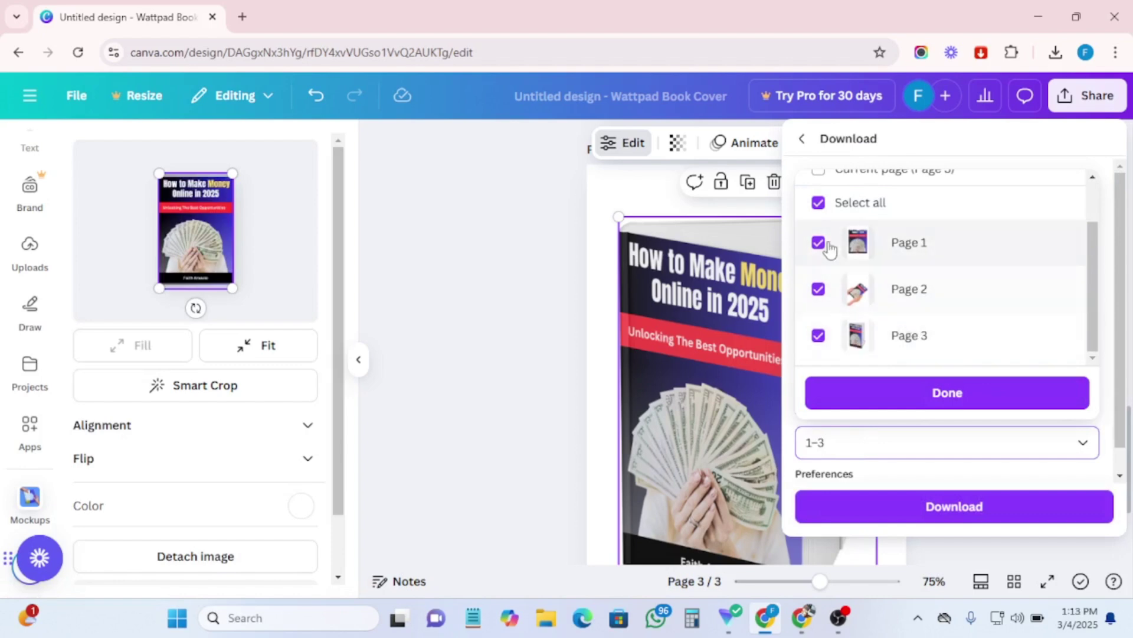
{"action": "left_click", "coordinate": [818, 204]}
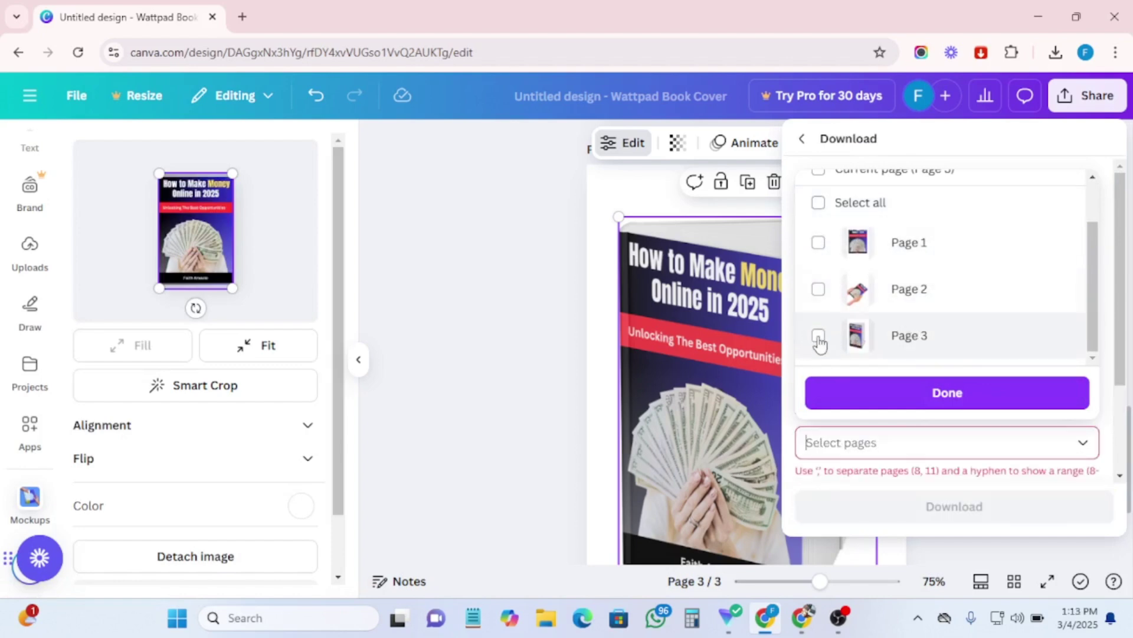
{"action": "left_click", "coordinate": [818, 337]}
{"action": "left_click", "coordinate": [895, 395]}
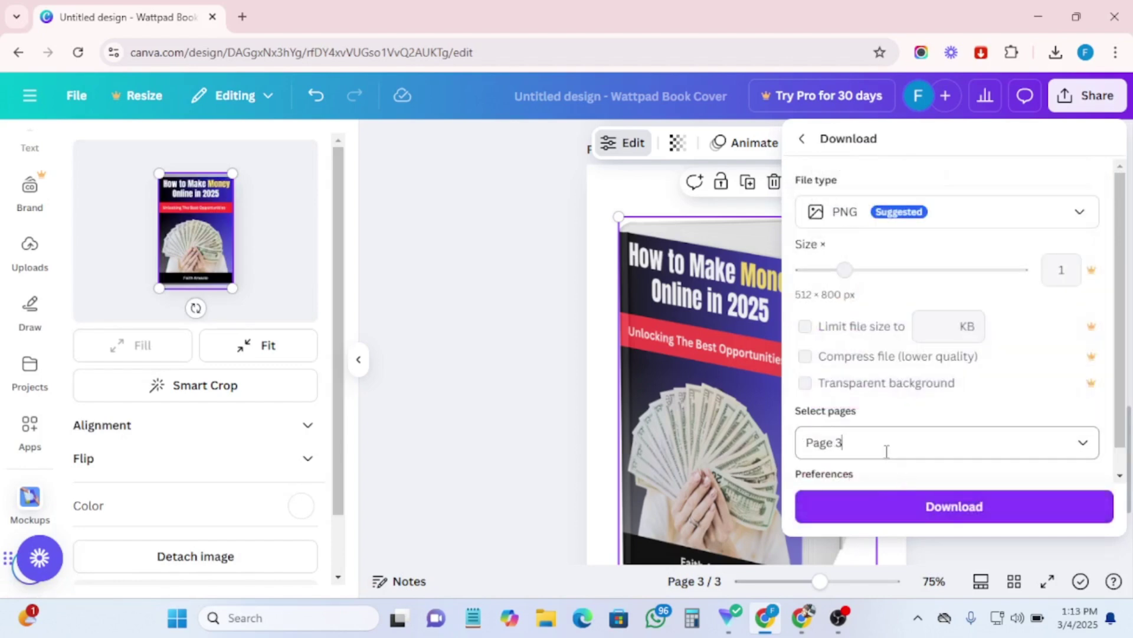
{"action": "scroll", "coordinate": [892, 443], "scroll_direction": "down", "scroll_amount": 1}
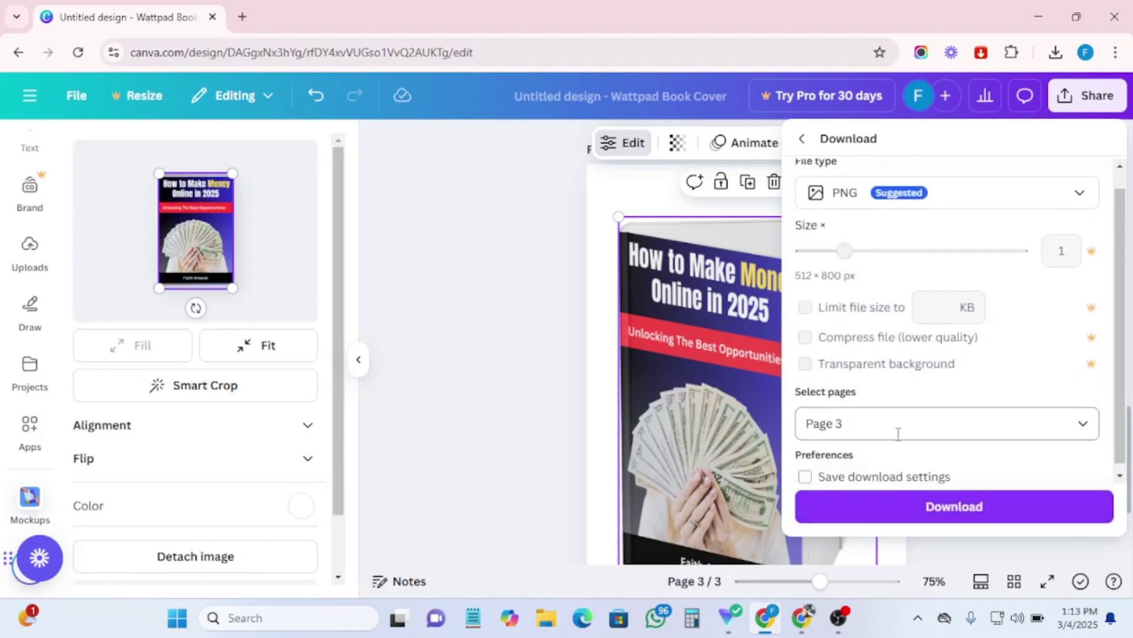
{"action": "left_click", "coordinate": [956, 511]}
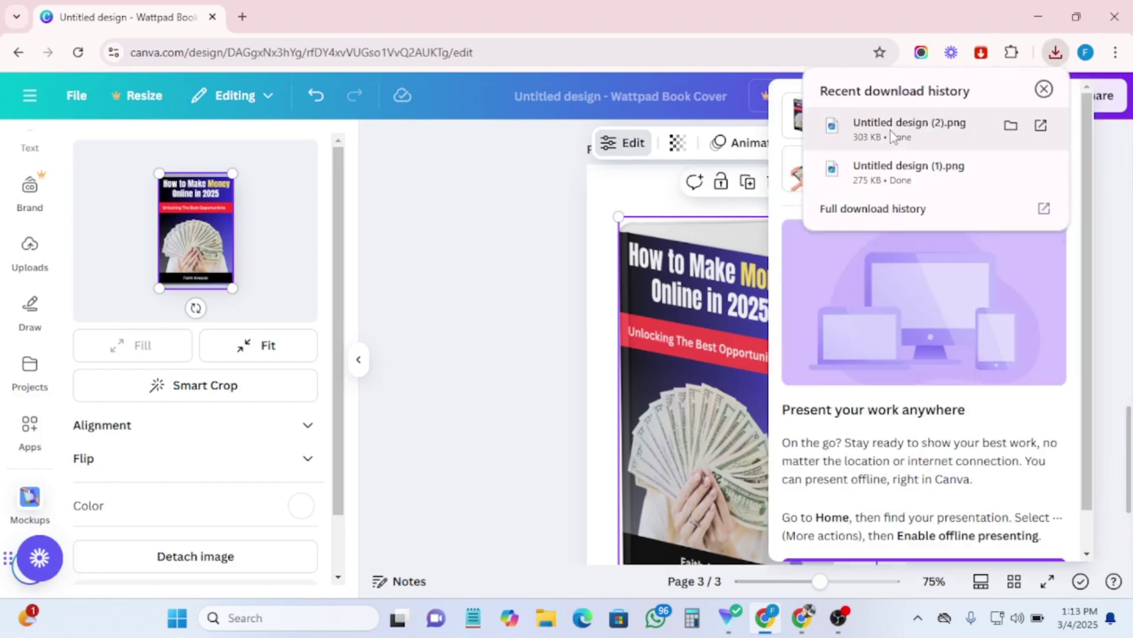
- Open 'Untitled design (2).png' in Photos and zoom to inspect the 512 x 800 book mockup
{"action": "left_click", "coordinate": [892, 129]}
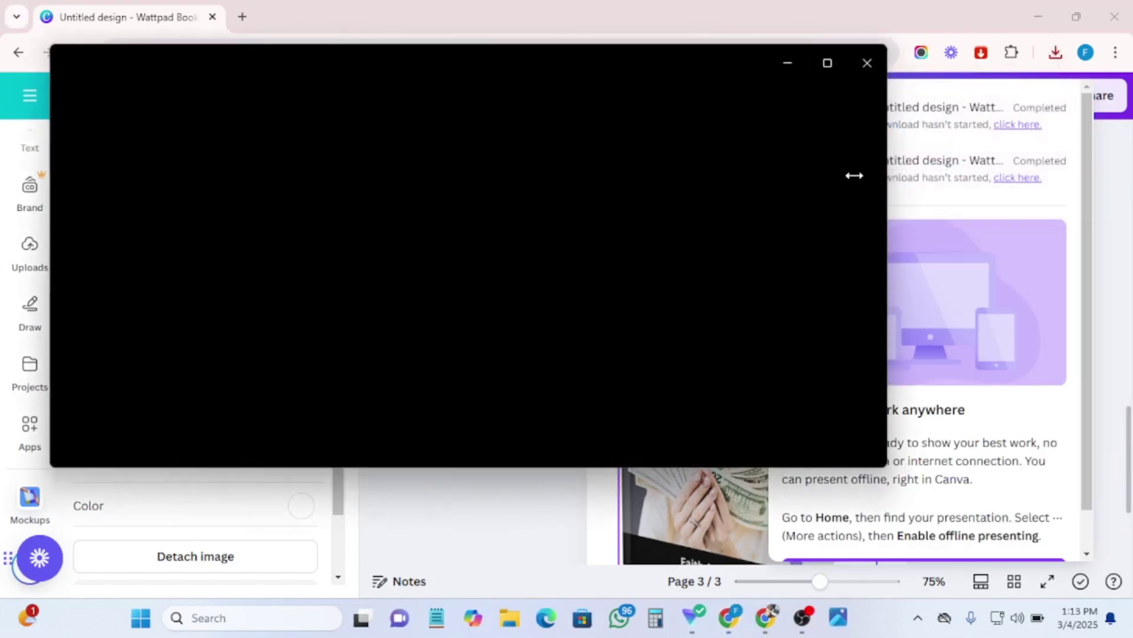
{"action": "scroll", "coordinate": [461, 341], "scroll_direction": "up", "scroll_amount": 4}
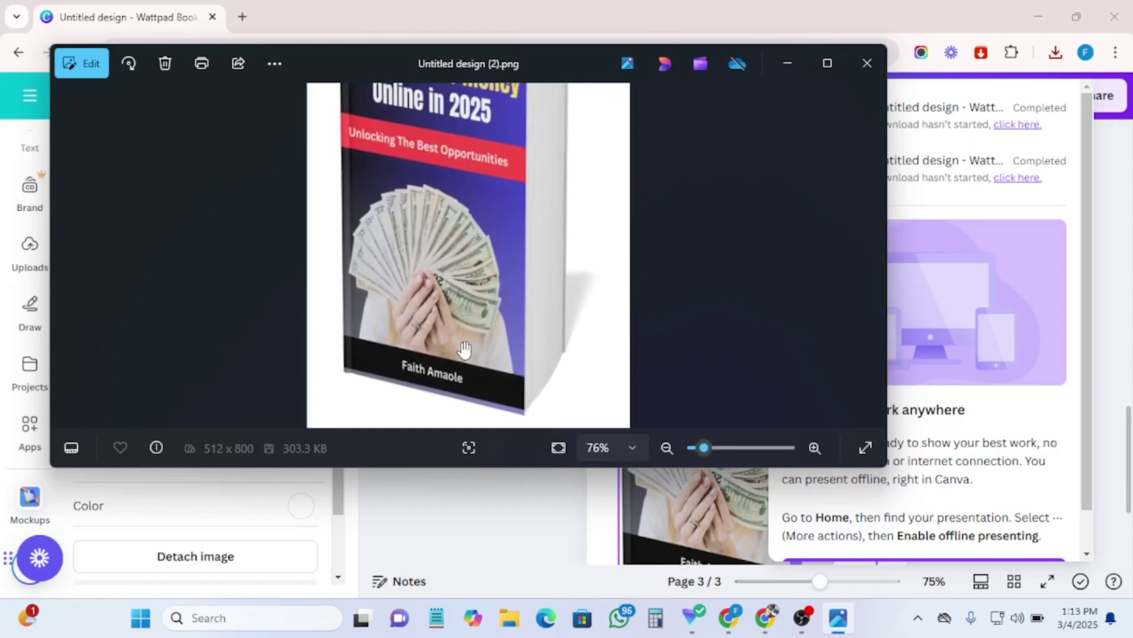
{"action": "scroll", "coordinate": [469, 353], "scroll_direction": "down", "scroll_amount": 4}
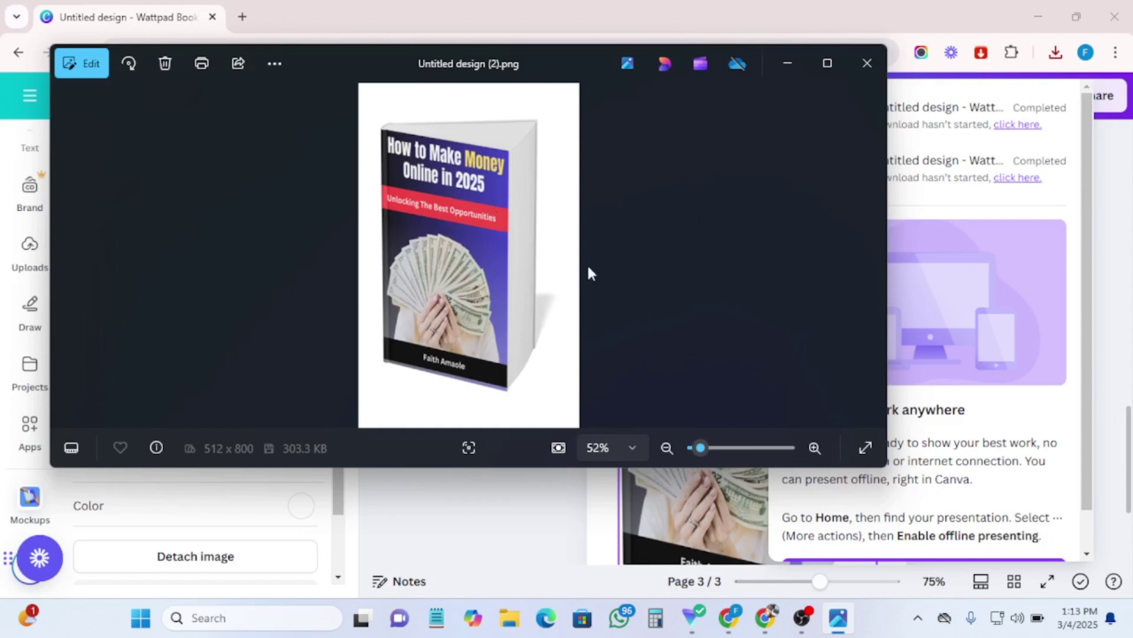
- Close the Photos window and deselect the page 3 book mockup in the Canva editor
{"action": "left_click", "coordinate": [865, 64]}
{"action": "left_click", "coordinate": [497, 342]}
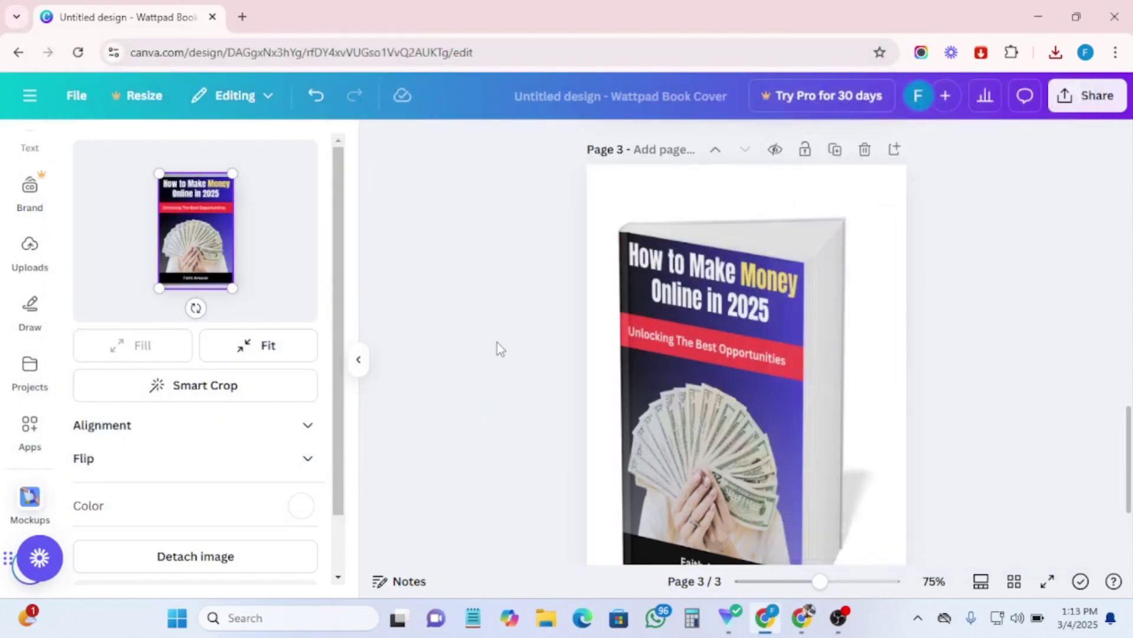